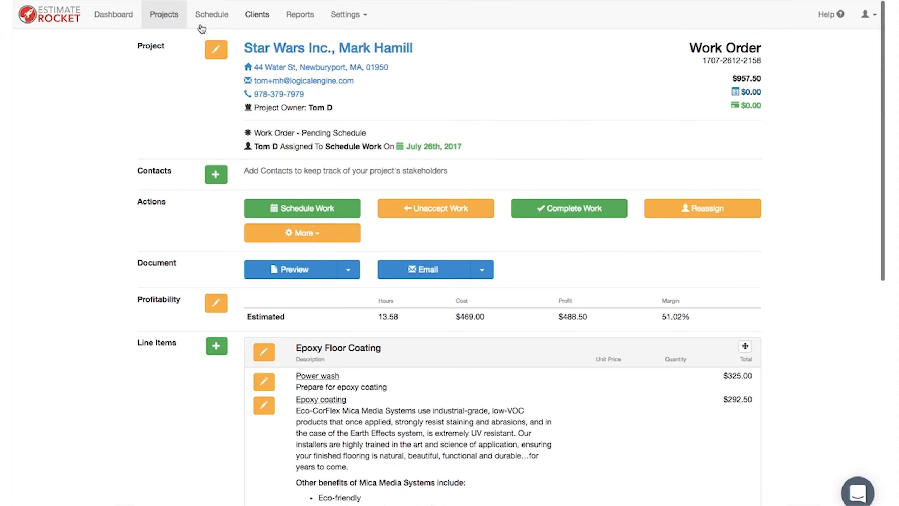
- Search the dashboard's projects for "star" and open the Star Wars Inc. work order
{"action": "left_click", "coordinate": [117, 17]}
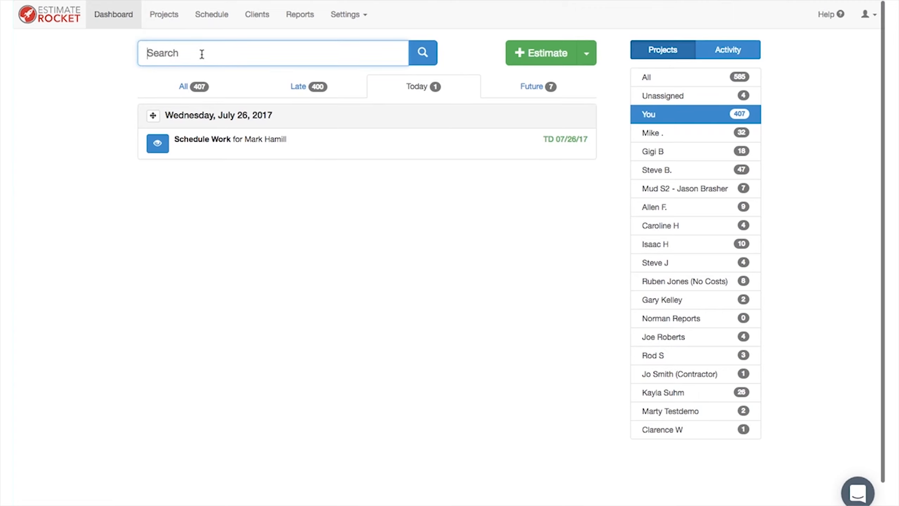
{"action": "type", "text": "star"}
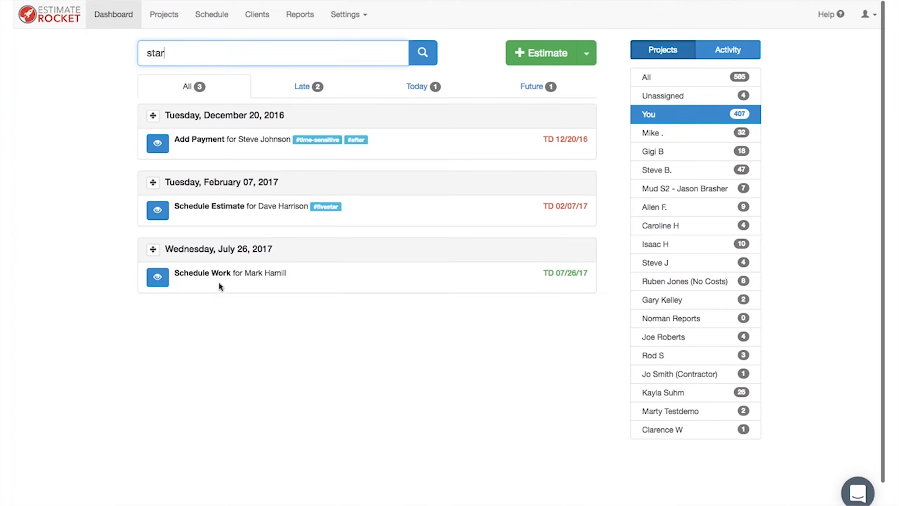
{"action": "left_click", "coordinate": [159, 280]}
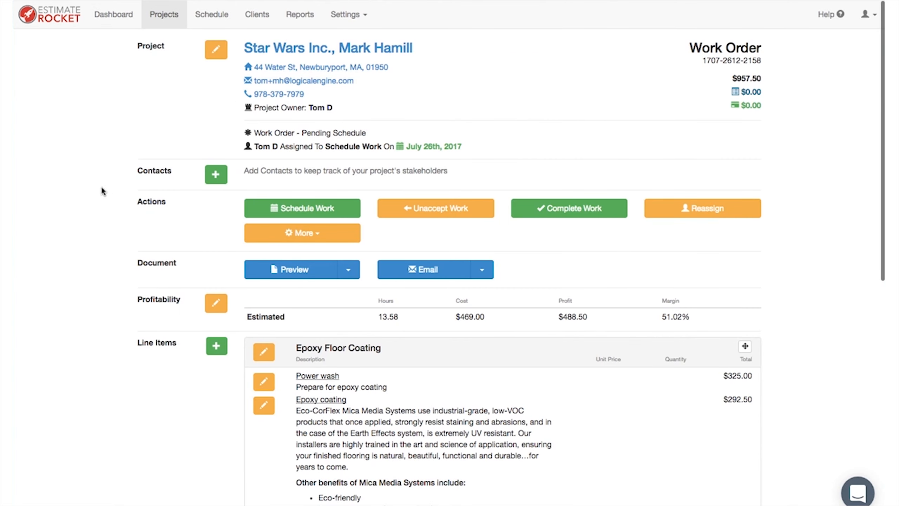
- Add an Epoxy Floor Coating line item group named "Change order #1" with a Power wash quantity of 900
{"action": "scroll", "coordinate": [136, 387], "scroll_direction": "down", "scroll_amount": 10}
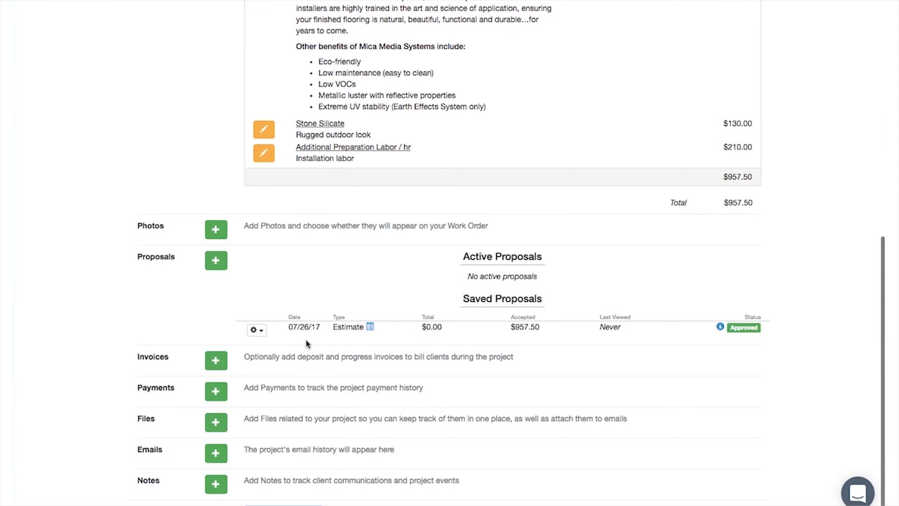
{"action": "mouse_move", "coordinate": [370, 328]}
{"action": "scroll", "coordinate": [379, 294], "scroll_direction": "up", "scroll_amount": 10}
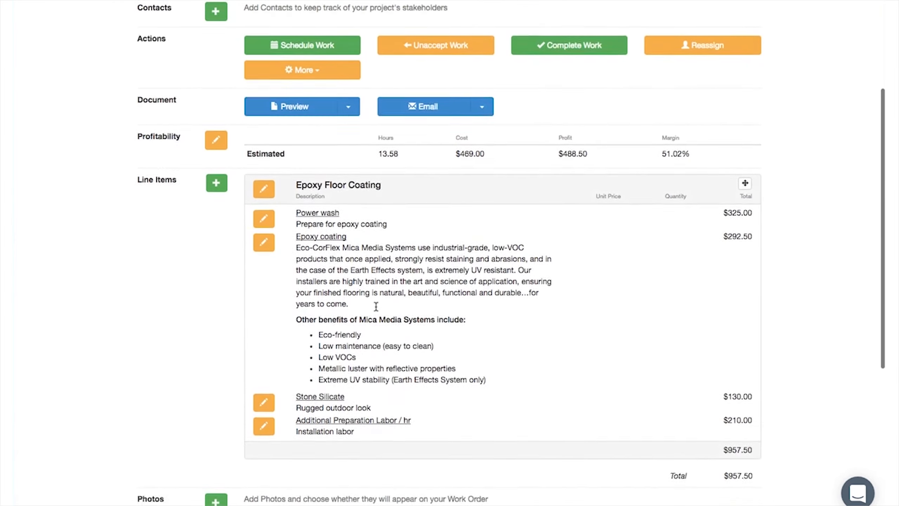
{"action": "scroll", "coordinate": [375, 307], "scroll_direction": "up", "scroll_amount": 2}
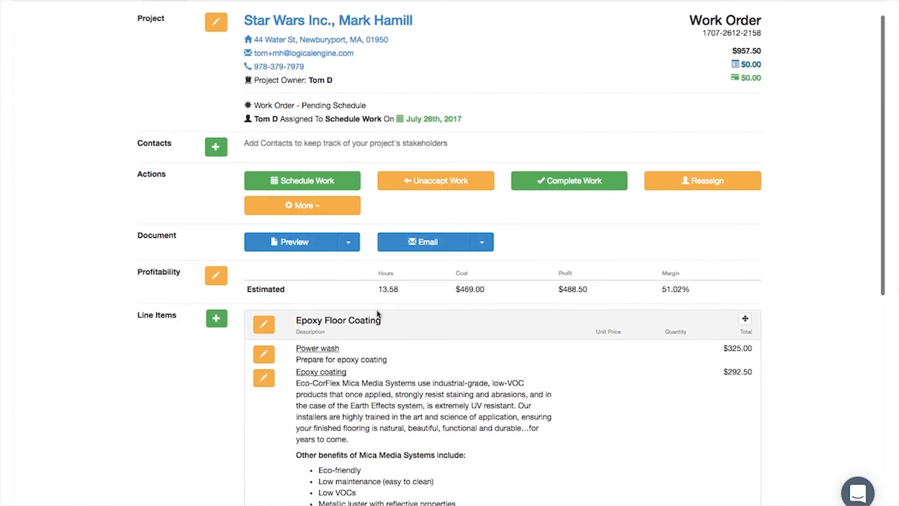
{"action": "scroll", "coordinate": [377, 313], "scroll_direction": "down", "scroll_amount": 3}
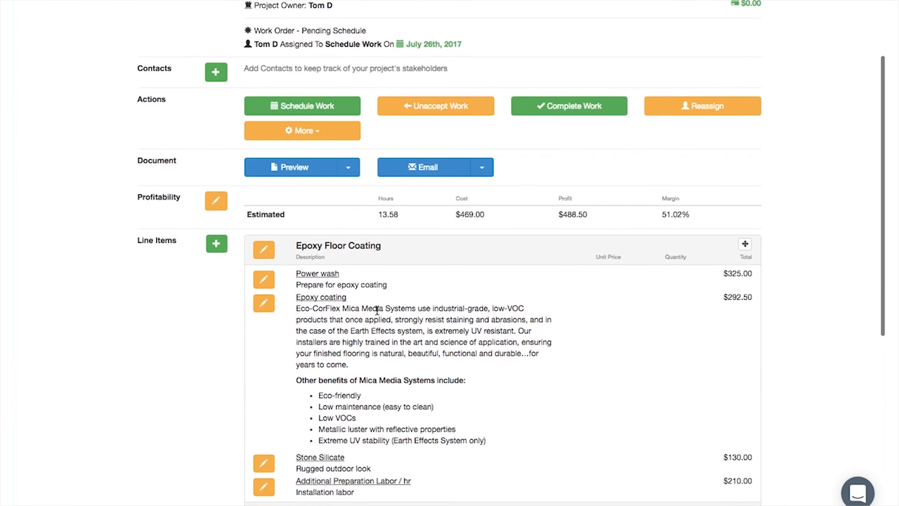
{"action": "scroll", "coordinate": [377, 310], "scroll_direction": "down", "scroll_amount": 4}
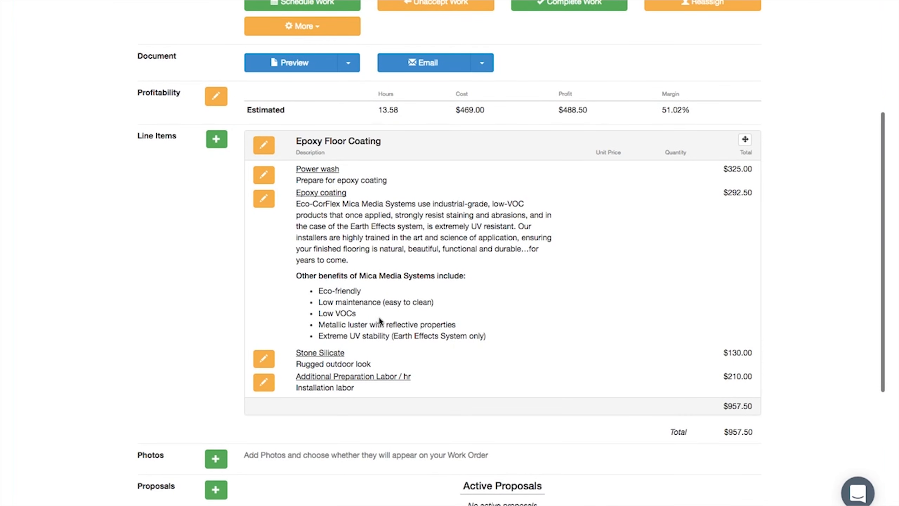
{"action": "left_click", "coordinate": [216, 140]}
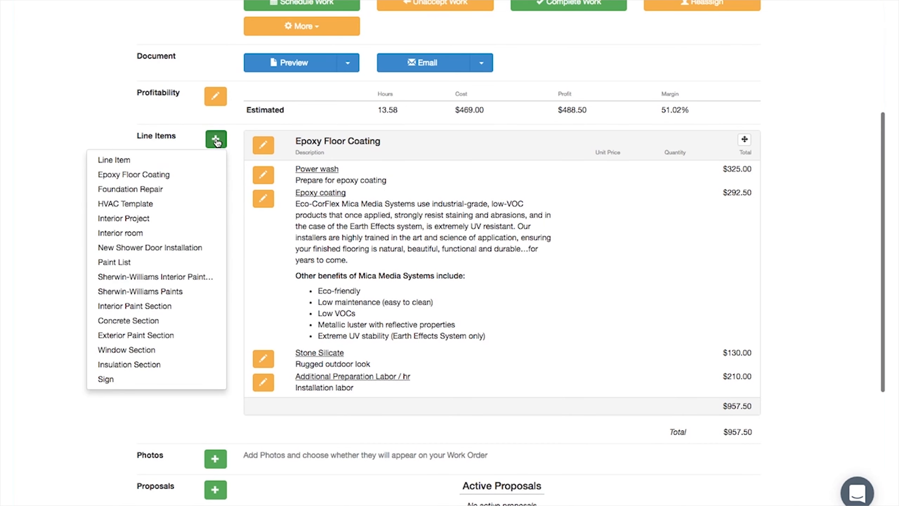
{"action": "left_click", "coordinate": [136, 175]}
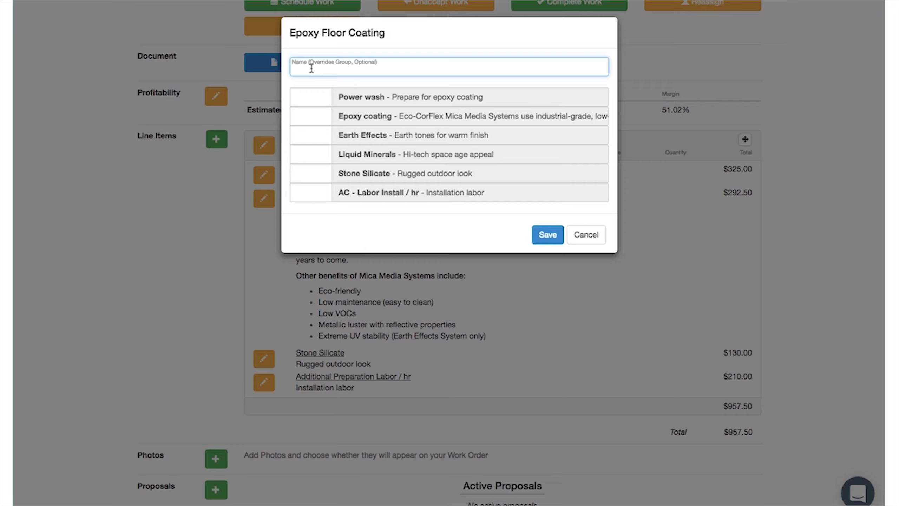
{"action": "type", "text": "Change order #1"}
{"action": "left_click", "coordinate": [306, 98]}
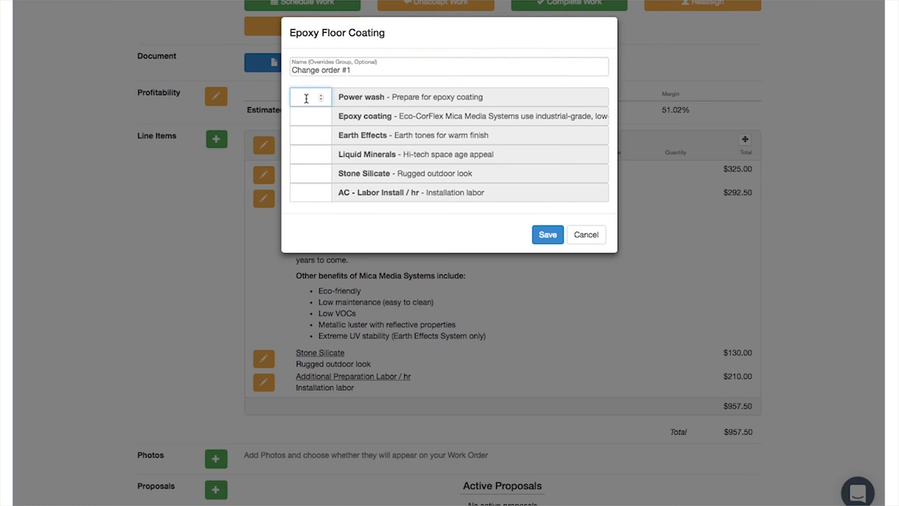
{"action": "type", "text": "900"}
{"action": "left_click", "coordinate": [547, 236]}
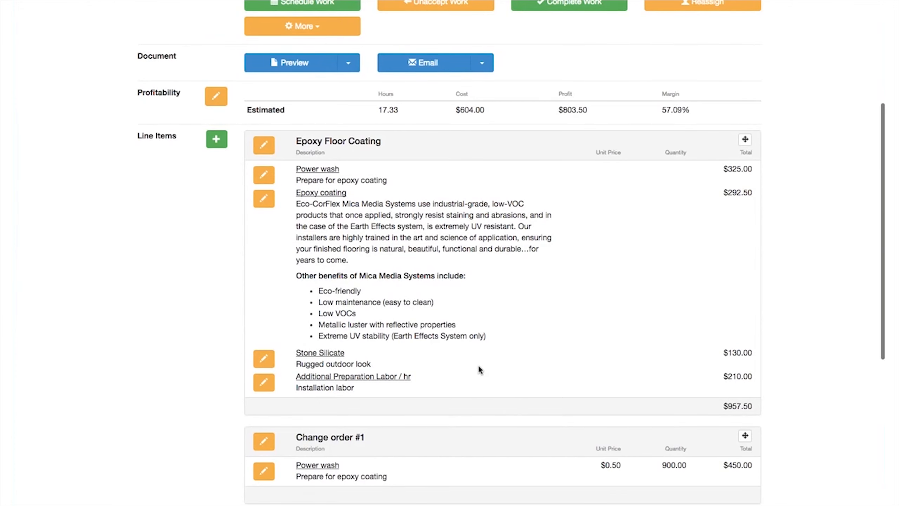
- Replace the description of the Power wash item in Change order #1 with "Requested additional power washing services for Drive way" and save it
{"action": "scroll", "coordinate": [476, 366], "scroll_direction": "down", "scroll_amount": 5}
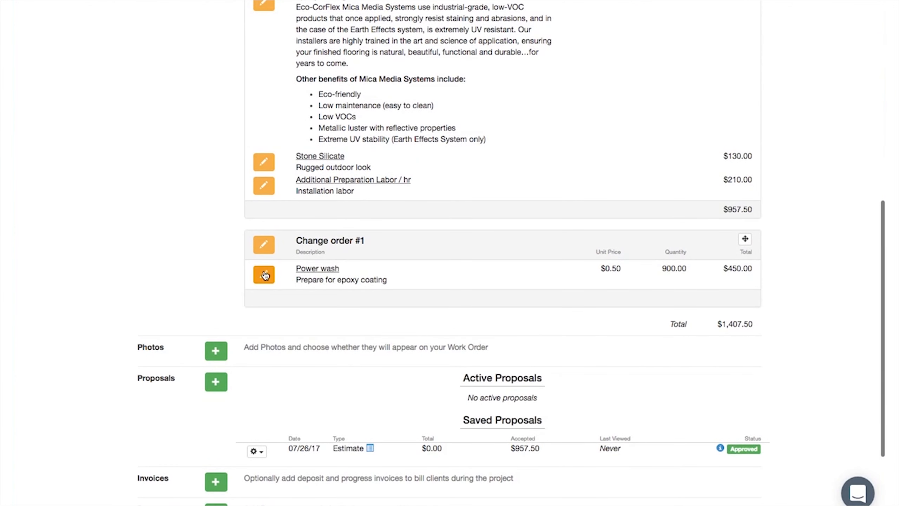
{"action": "left_click", "coordinate": [264, 275]}
{"action": "left_click", "coordinate": [309, 298]}
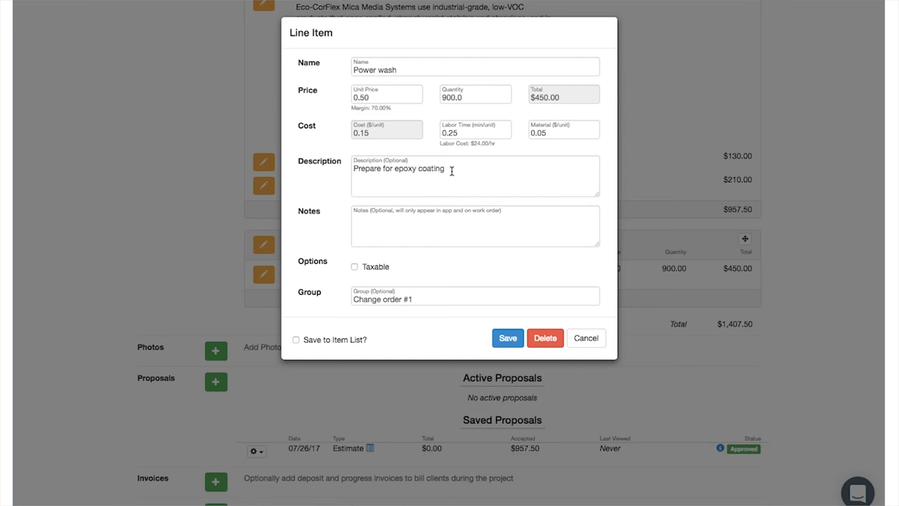
{"action": "left_click", "coordinate": [430, 300]}
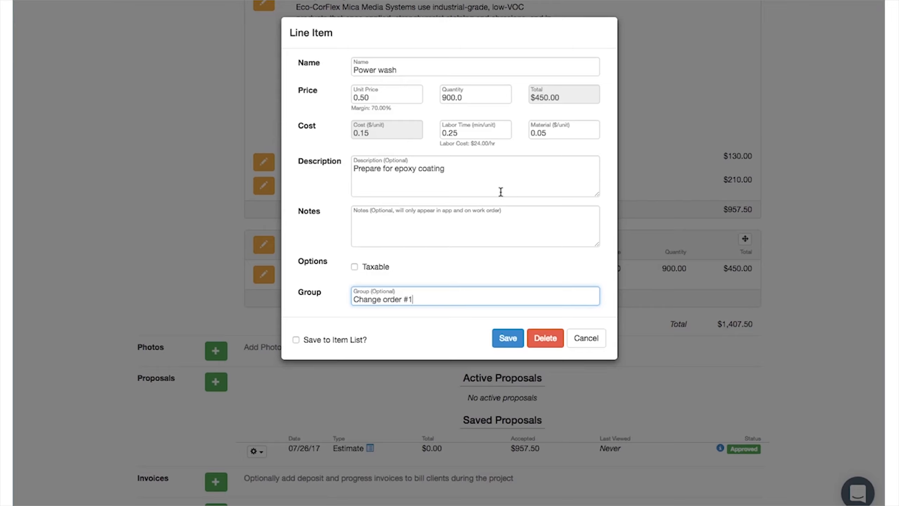
{"action": "left_click", "coordinate": [458, 170]}
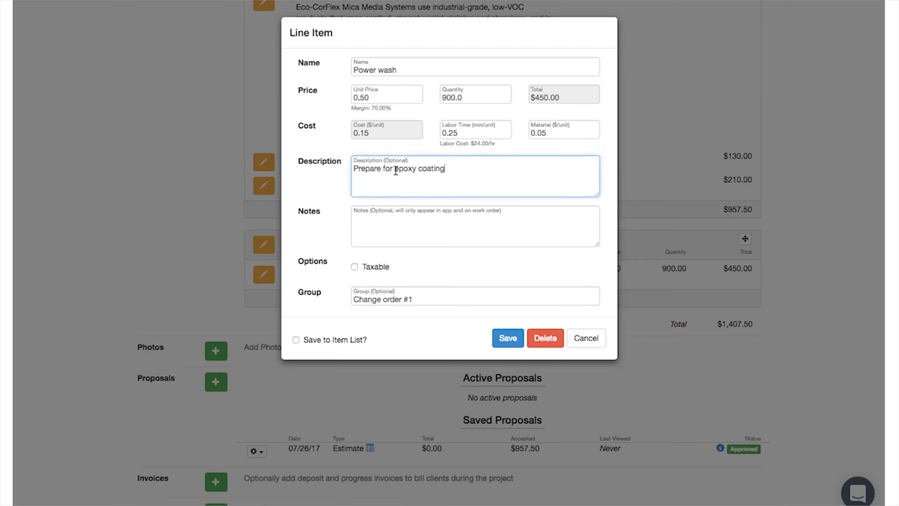
{"action": "left_click_drag", "start_coordinate": [354, 169], "coordinate": [535, 180]}
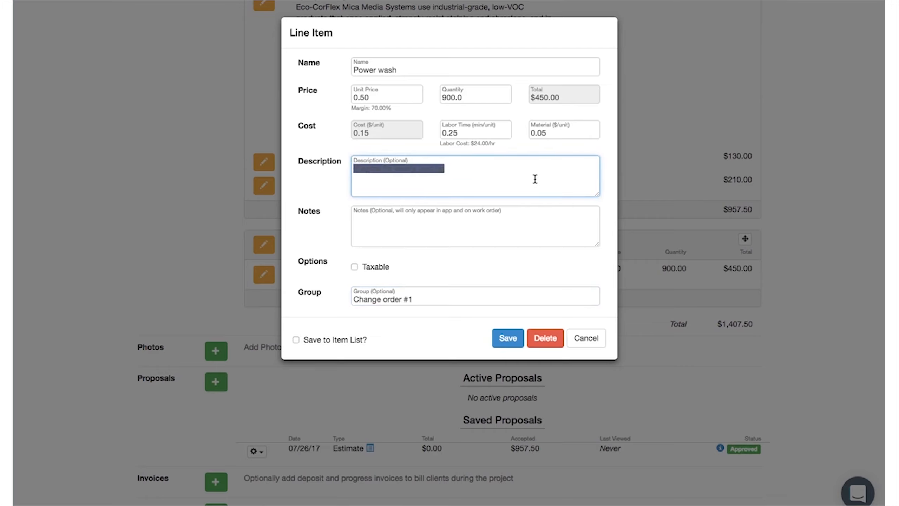
{"action": "type", "text": "P"}
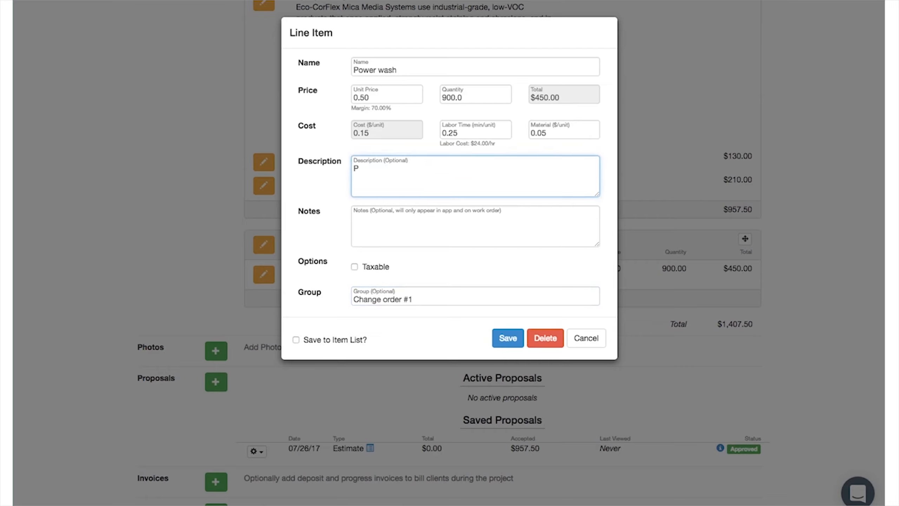
{"action": "key", "text": "BackSpace"}
{"action": "type", "text": "Requested add"}
{"action": "type", "text": "tional"}
{"action": "key", "text": "BackSpace"}
{"action": "key", "text": "BackSpace"}
{"action": "key", "text": "BackSpace"}
{"action": "key", "text": "BackSpace"}
{"action": "key", "text": "BackSpace"}
{"action": "key", "text": "BackSpace"}
{"action": "type", "text": "itional po"}
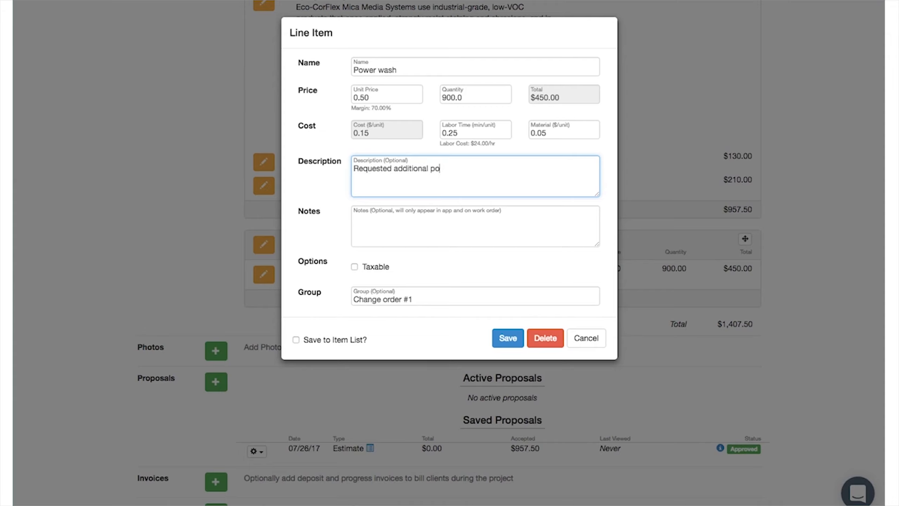
{"action": "type", "text": "wer washing services for Drive w"}
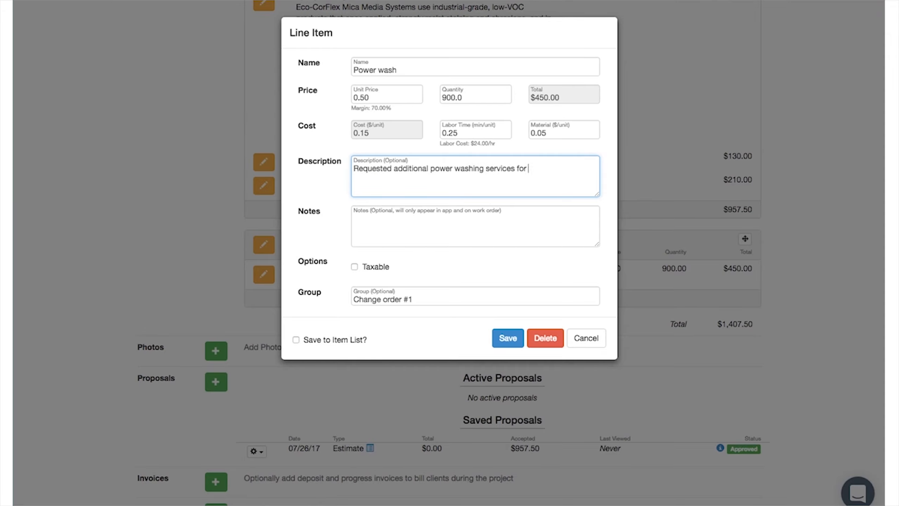
{"action": "type", "text": "ay"}
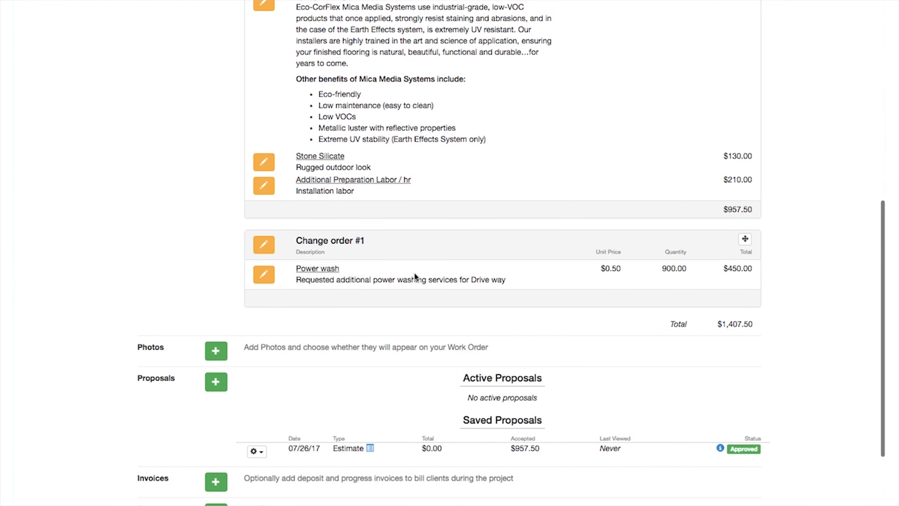
- Set the Change order #1 group to hide line item unit prices and quantities while showing line item totals and the group total
{"action": "left_click", "coordinate": [267, 247]}
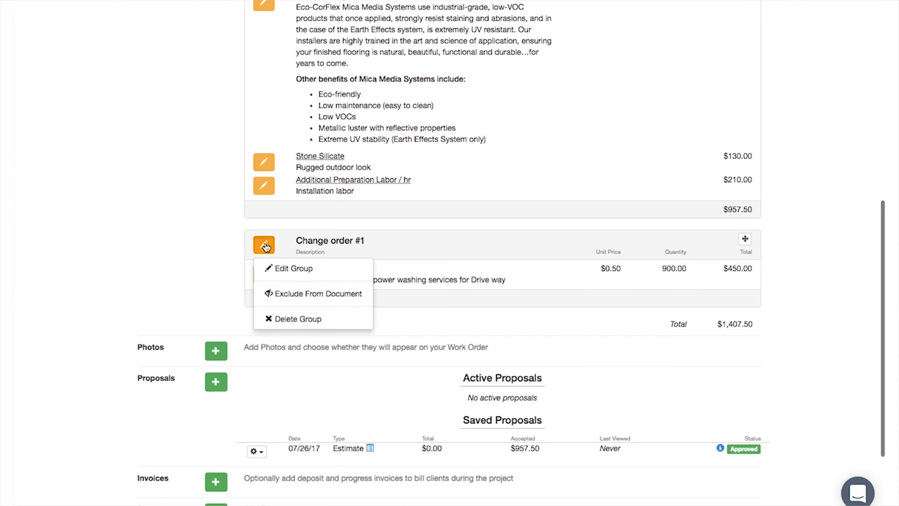
{"action": "left_click", "coordinate": [294, 269]}
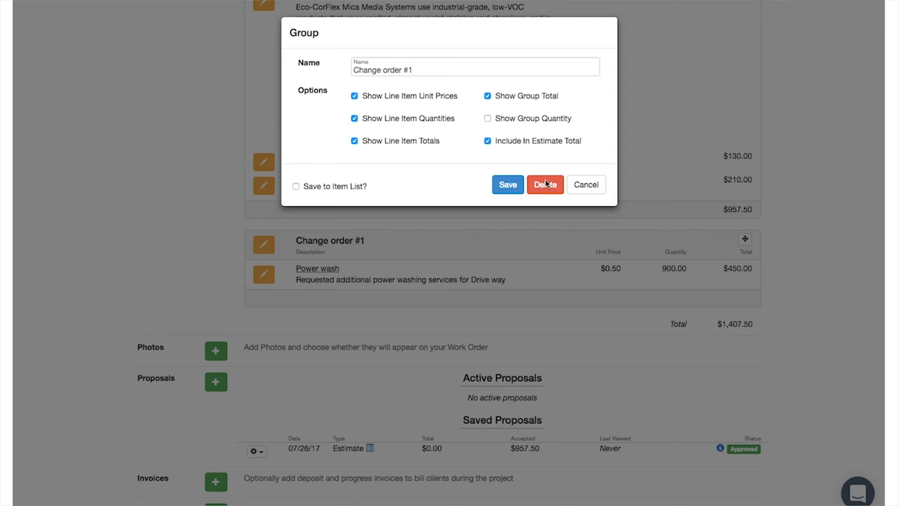
{"action": "left_click", "coordinate": [355, 97]}
{"action": "left_click", "coordinate": [355, 119]}
{"action": "left_click", "coordinate": [499, 185]}
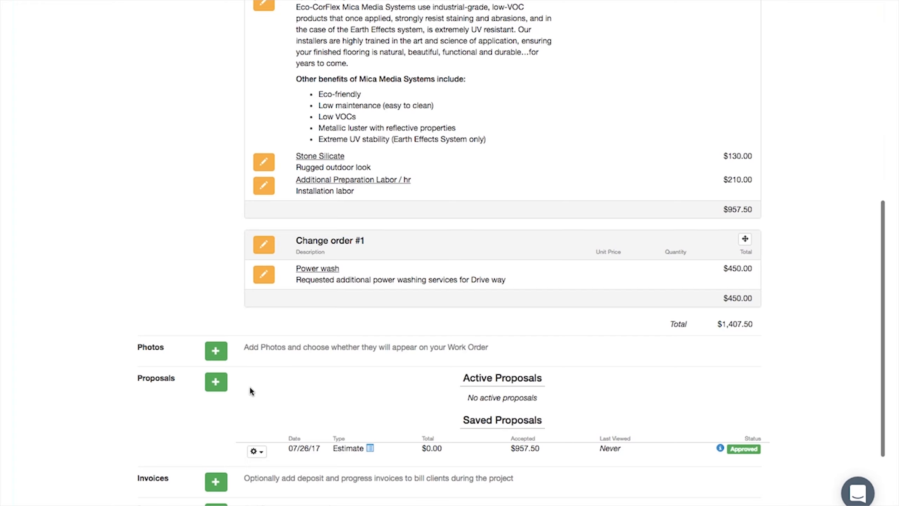
- Create a Change Order type proposal for the Change order #1 group, keeping the default dates
{"action": "left_click", "coordinate": [227, 385]}
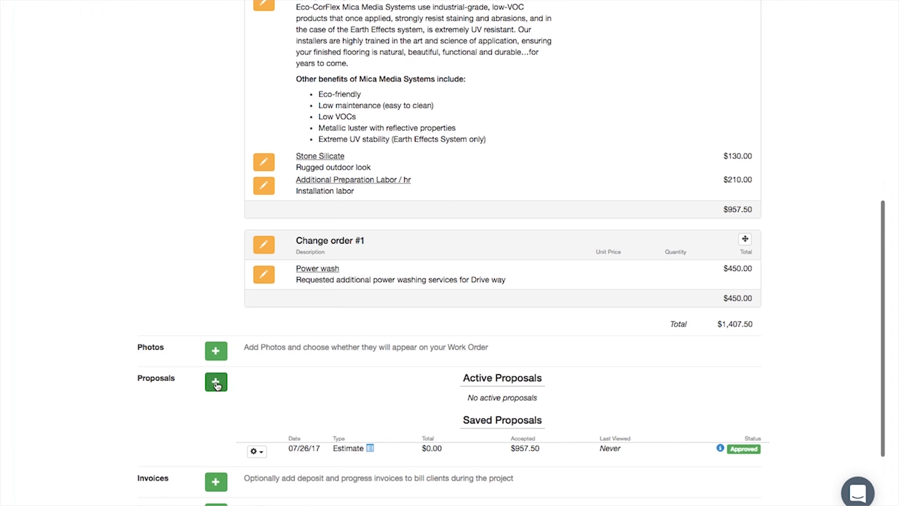
{"action": "left_click", "coordinate": [220, 385]}
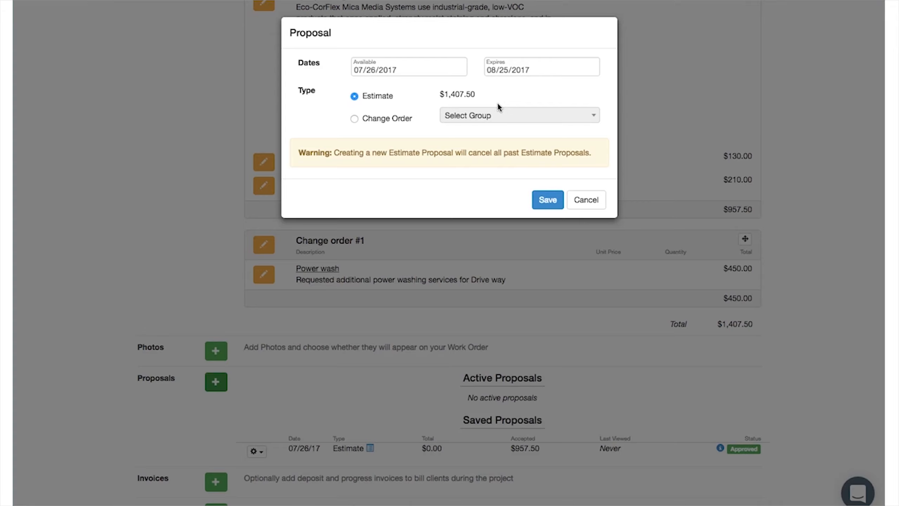
{"action": "left_click", "coordinate": [354, 119]}
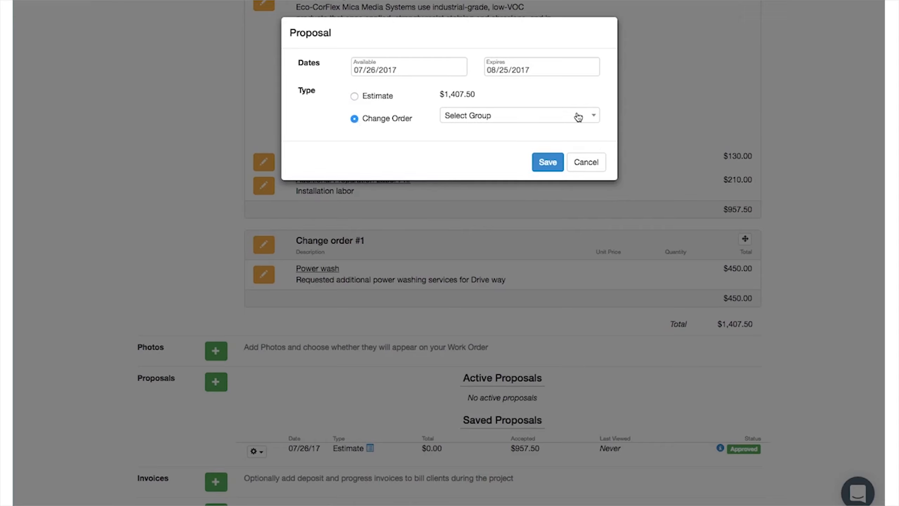
{"action": "left_click", "coordinate": [592, 119]}
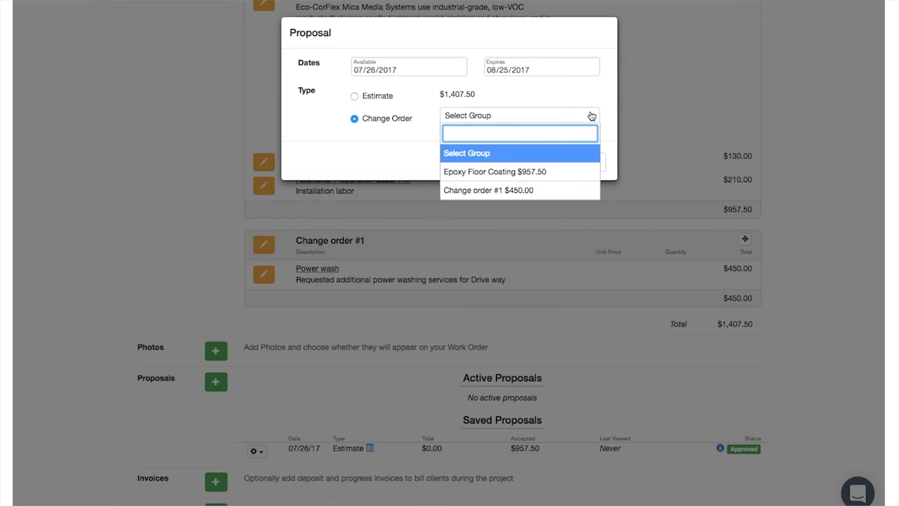
{"action": "left_click", "coordinate": [525, 191]}
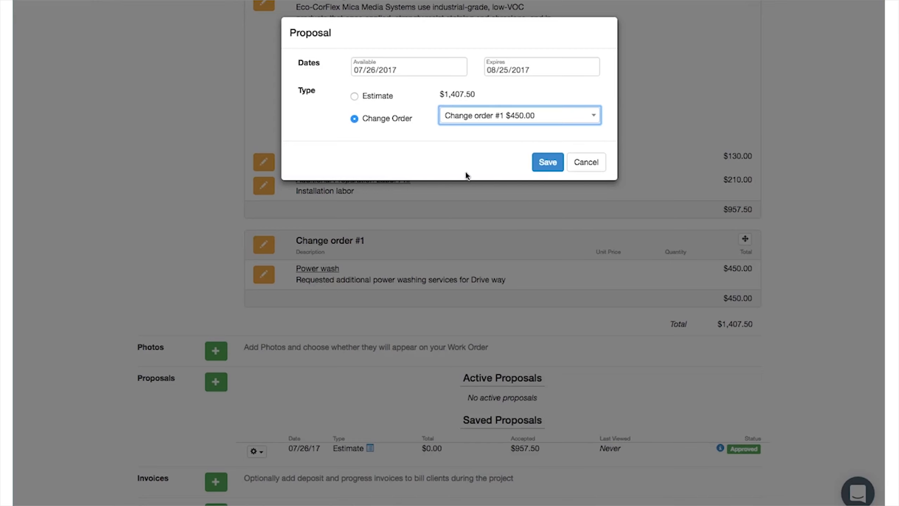
{"action": "left_click", "coordinate": [547, 164]}
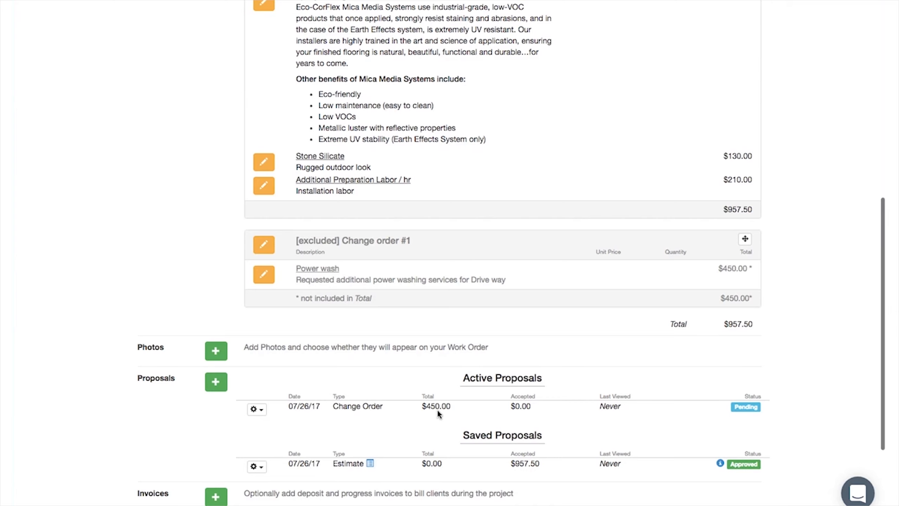
- Open the customer portal for the pending Change Order proposal to check what the client sees
{"action": "left_click", "coordinate": [256, 409]}
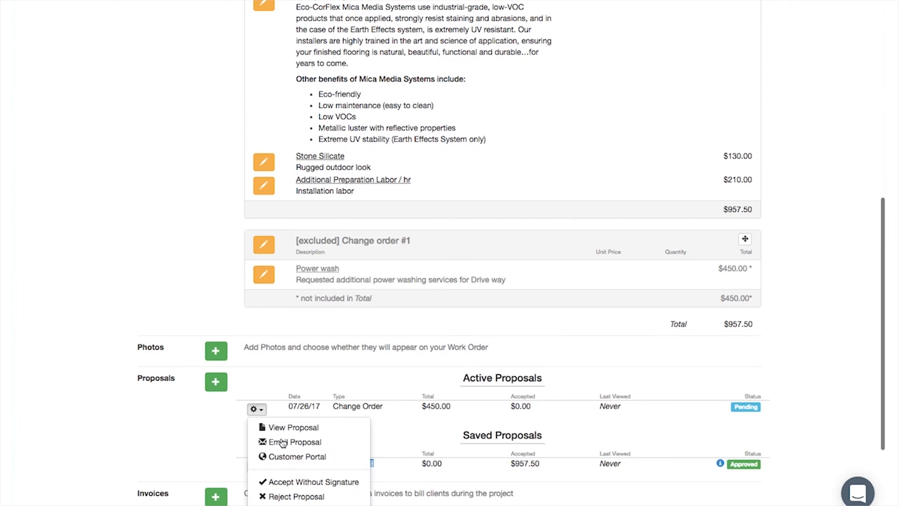
{"action": "left_click", "coordinate": [284, 461]}
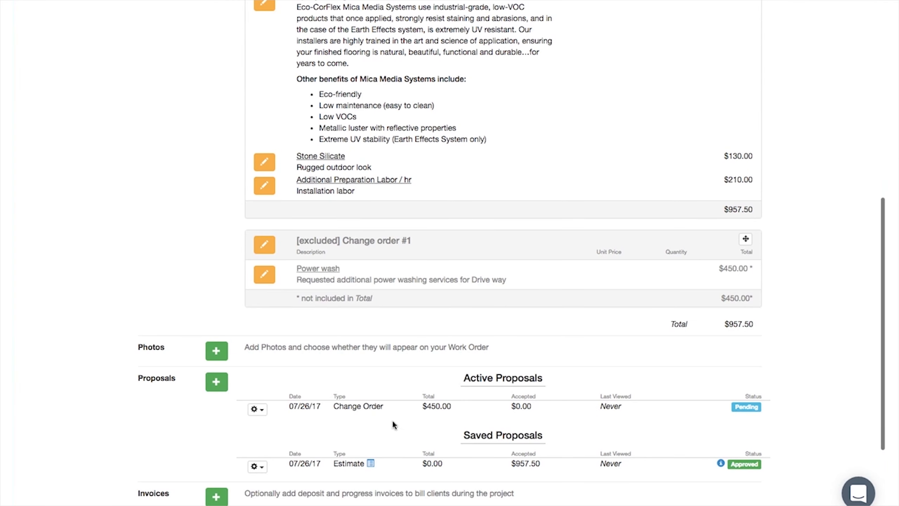
- Email the Change Order proposal using the Change Order Email template, removing the sender from the recipients and sending it now
{"action": "left_click", "coordinate": [264, 410]}
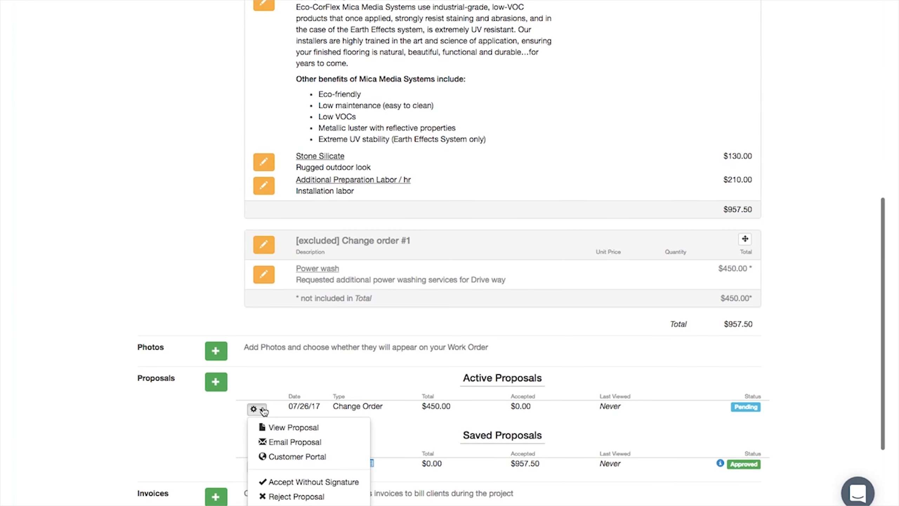
{"action": "scroll", "coordinate": [291, 394], "scroll_direction": "down", "scroll_amount": 3}
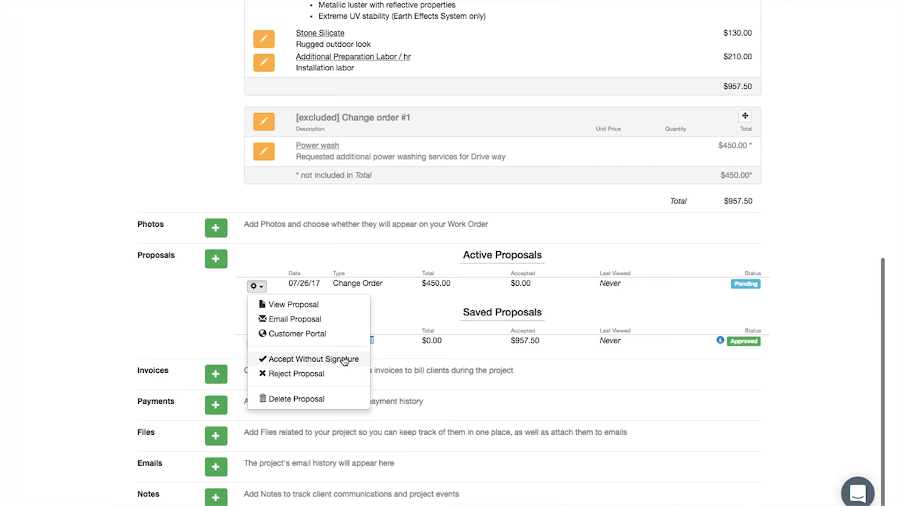
{"action": "left_click", "coordinate": [304, 321]}
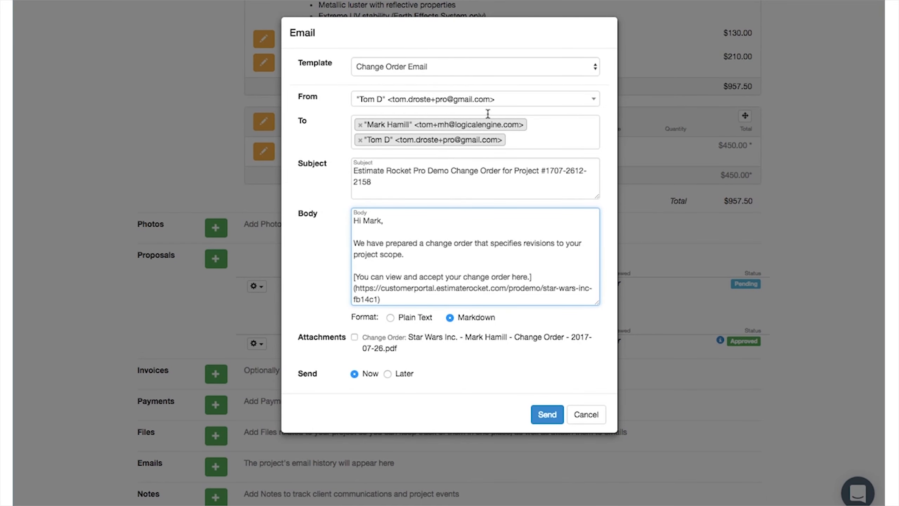
{"action": "left_click", "coordinate": [360, 141]}
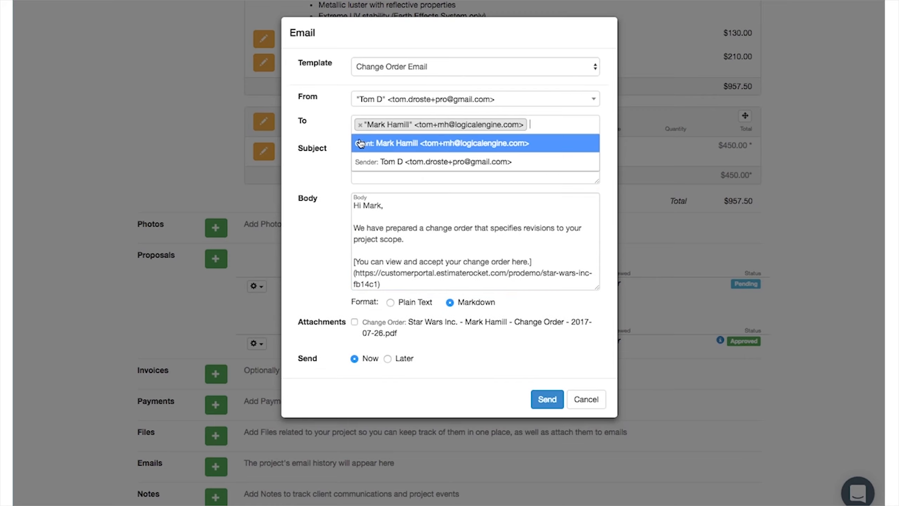
{"action": "left_click", "coordinate": [288, 208]}
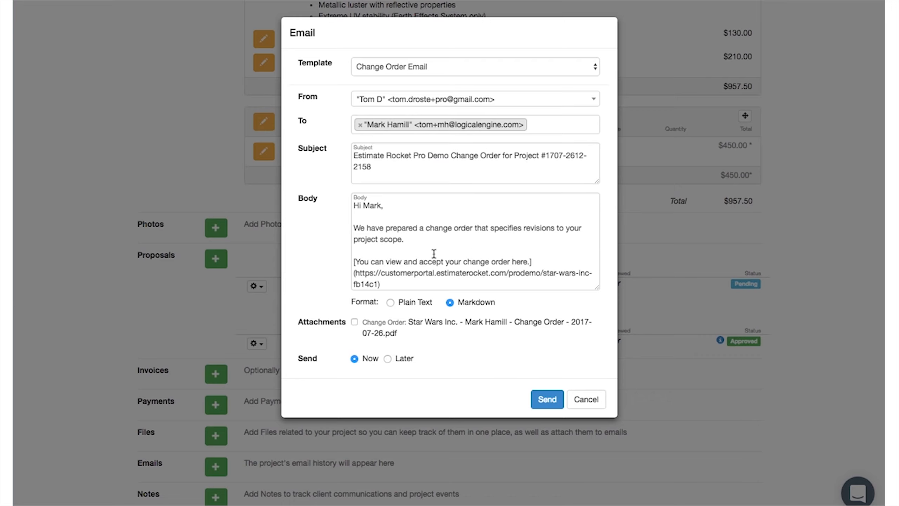
{"action": "scroll", "coordinate": [437, 256], "scroll_direction": "down", "scroll_amount": 2}
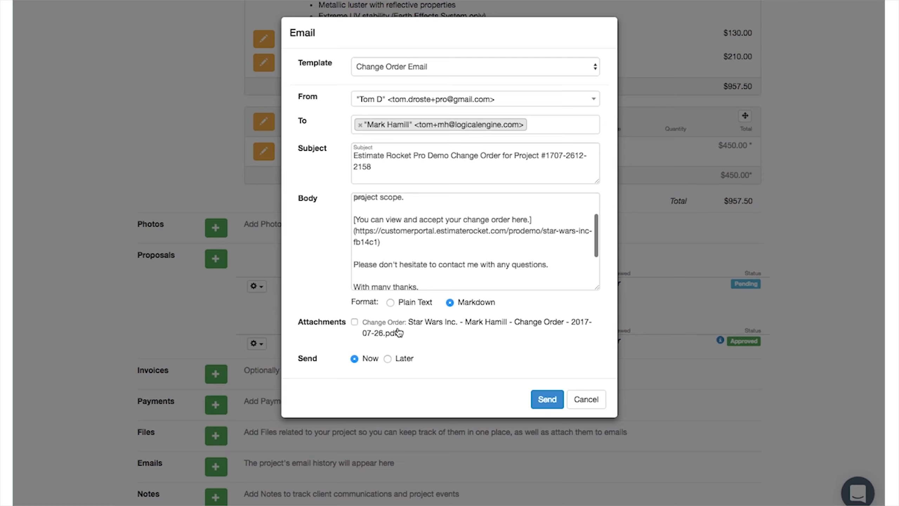
{"action": "left_click", "coordinate": [546, 399]}
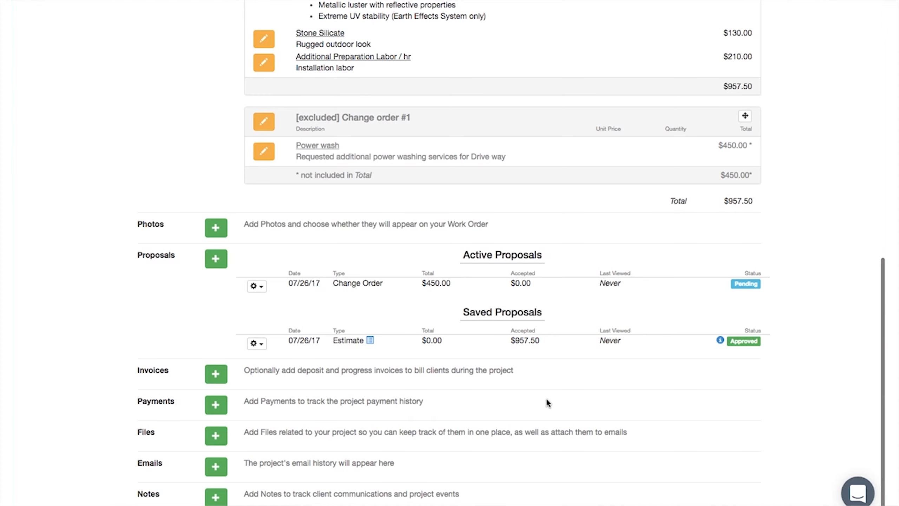
- Review the sent change order message in the project's email history and the action options of the pending proposal
{"action": "scroll", "coordinate": [578, 389], "scroll_direction": "down", "scroll_amount": 2}
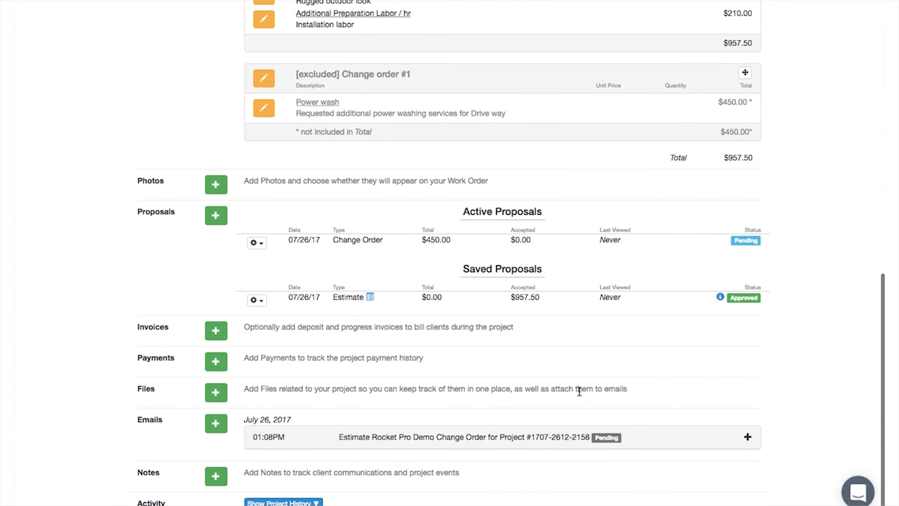
{"action": "left_click", "coordinate": [748, 436]}
{"action": "scroll", "coordinate": [746, 438], "scroll_direction": "down", "scroll_amount": 5}
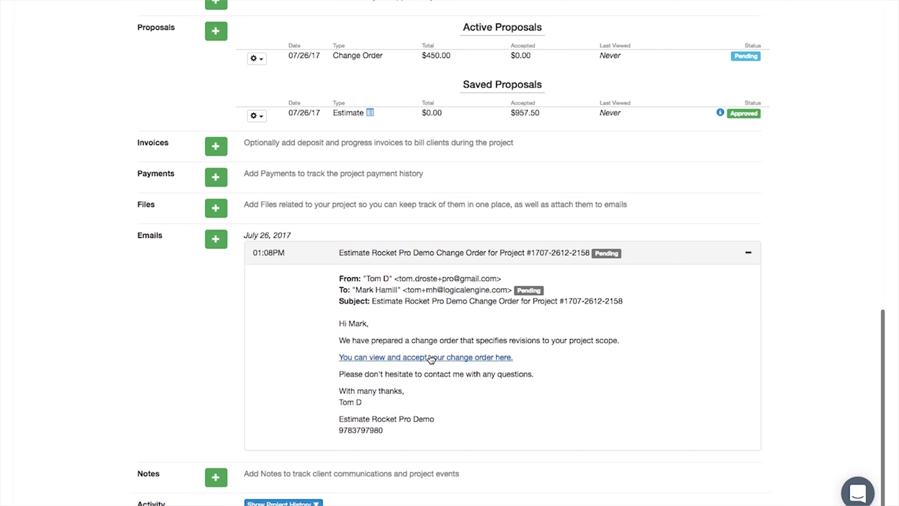
{"action": "left_click", "coordinate": [257, 58]}
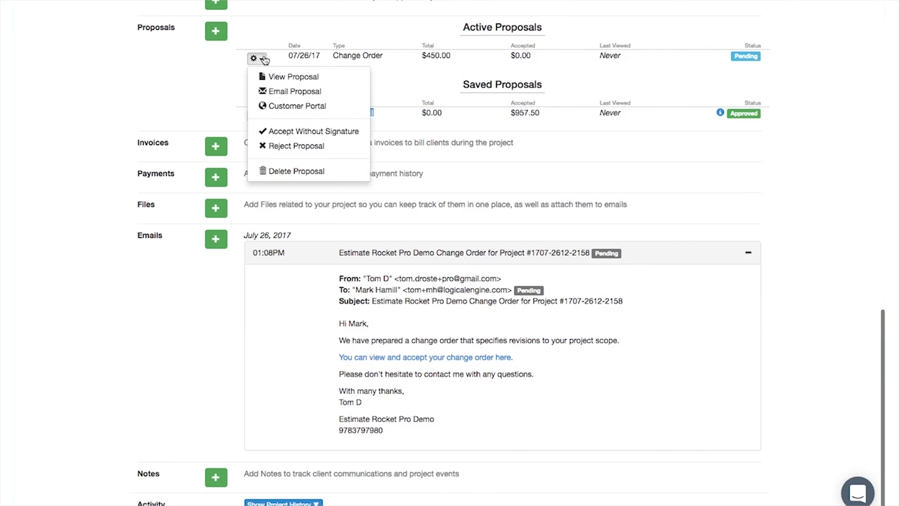
{"action": "left_click", "coordinate": [203, 71]}
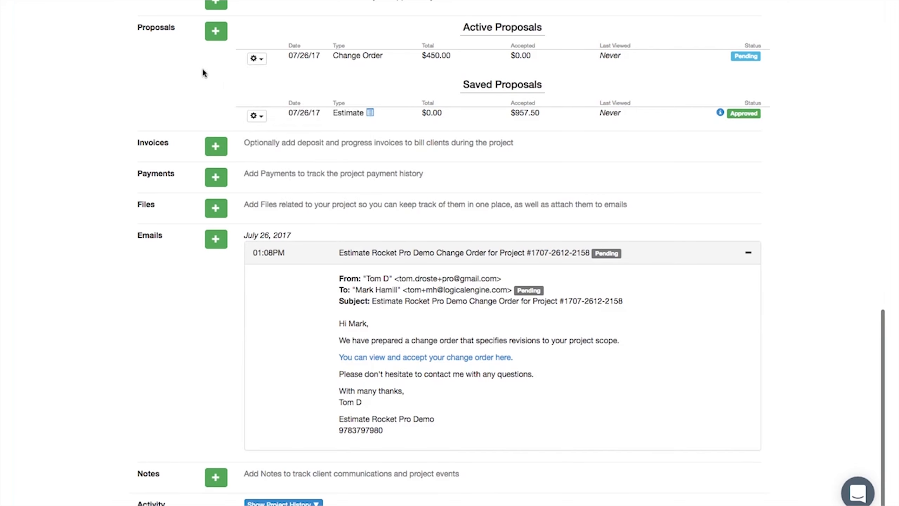
{"action": "left_click", "coordinate": [748, 252]}
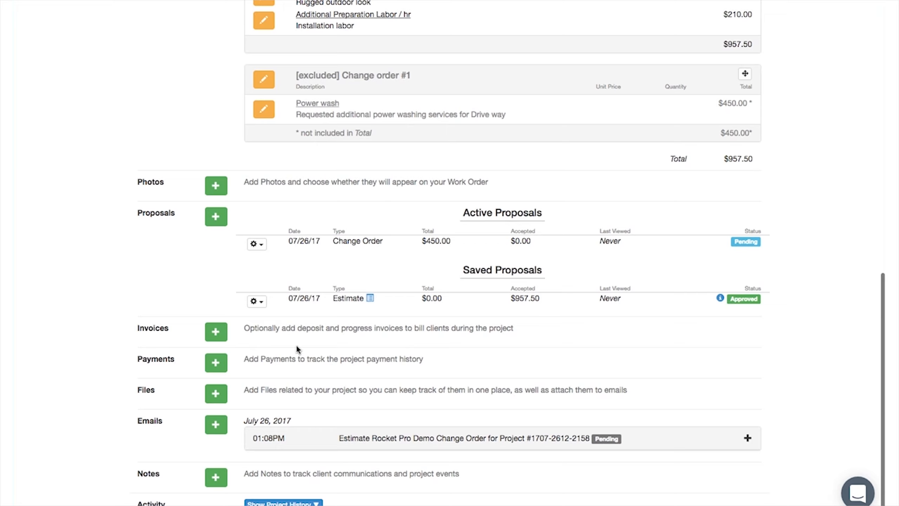
- Create and save an invoice named "Deposit Invoice 20%" for 20% of the total, leaving the description empty
{"action": "left_click", "coordinate": [216, 332]}
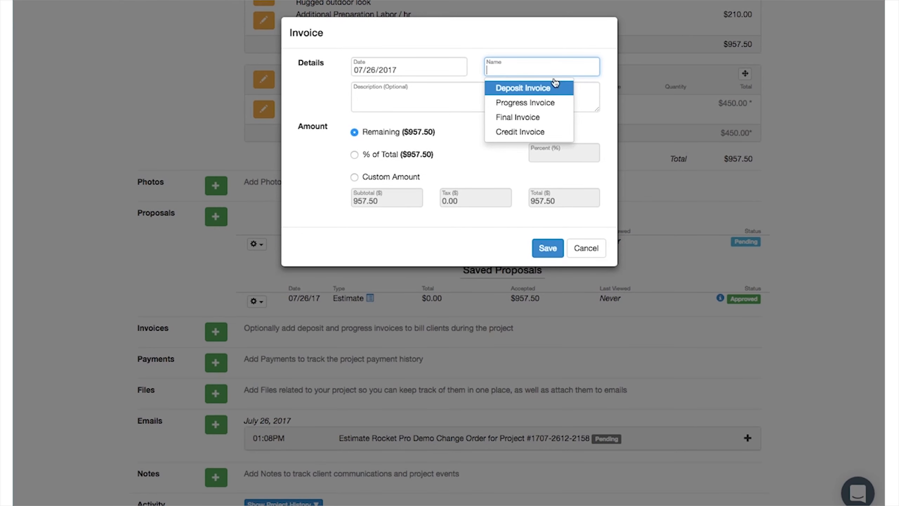
{"action": "left_click", "coordinate": [536, 91]}
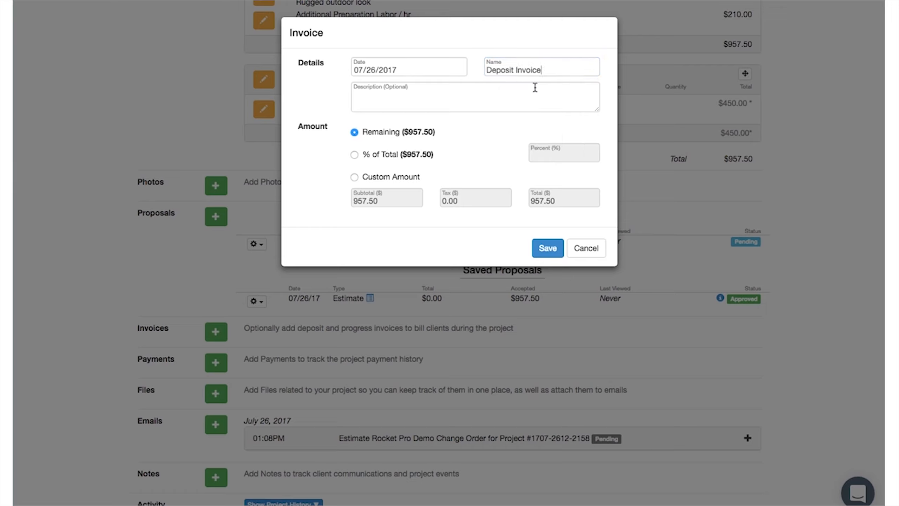
{"action": "type", "text": "20%"}
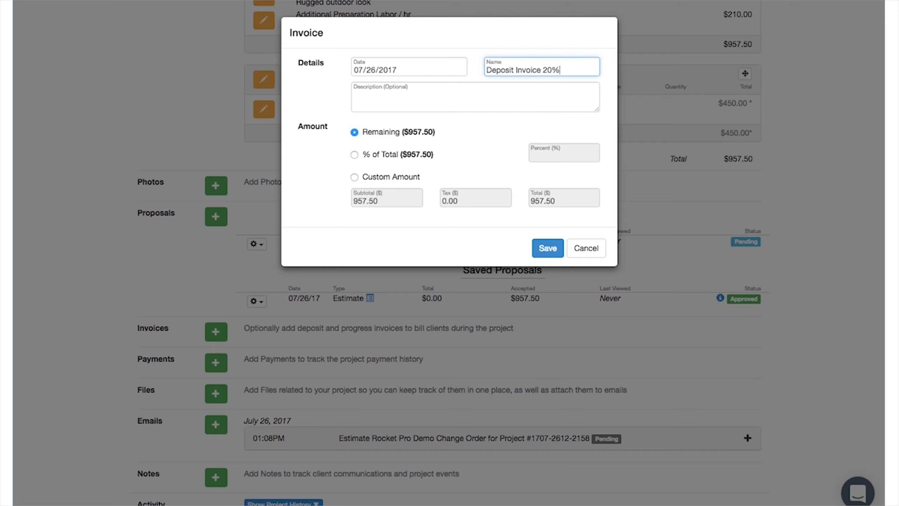
{"action": "left_click", "coordinate": [355, 95]}
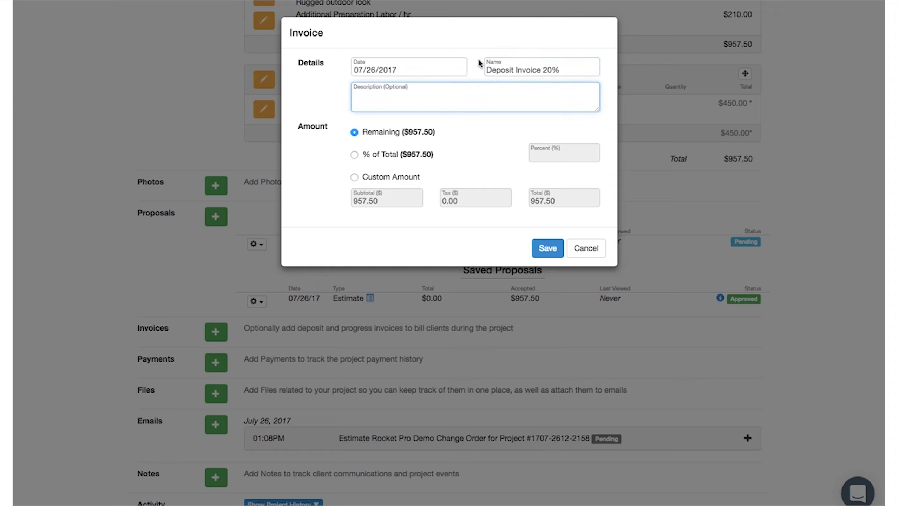
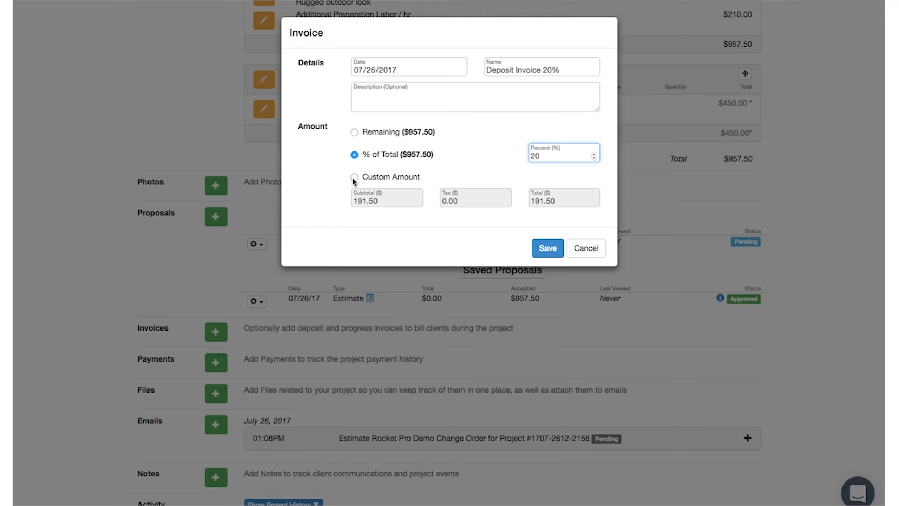
{"action": "left_click", "coordinate": [354, 178]}
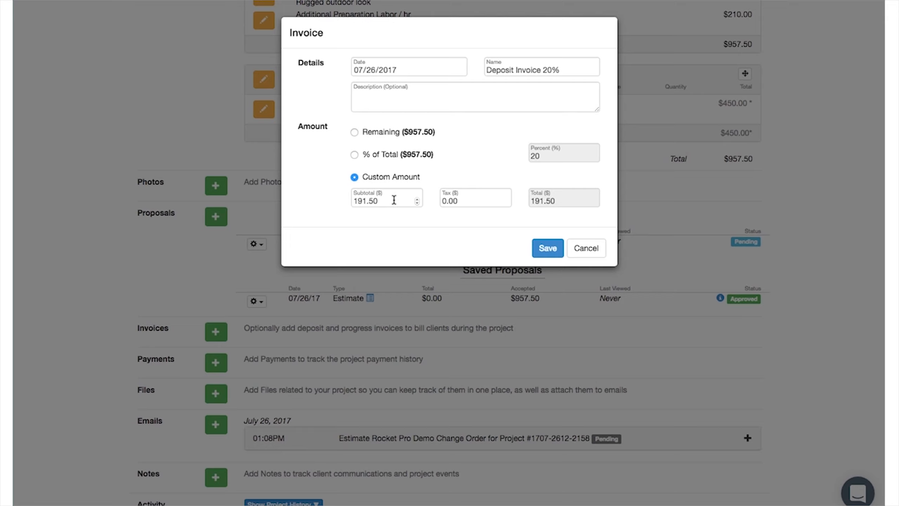
{"action": "left_click", "coordinate": [355, 156]}
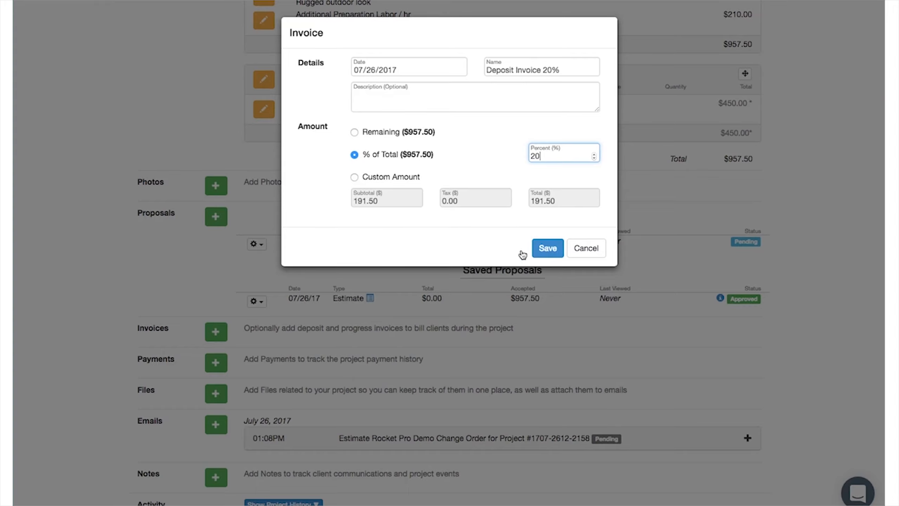
{"action": "left_click", "coordinate": [547, 249]}
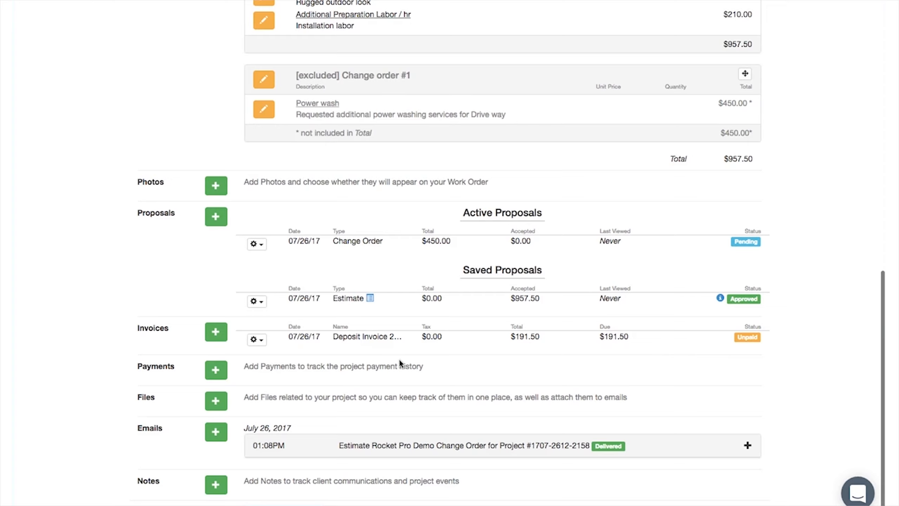
- Email the deposit invoice with the "Invoice - Deposit Template", keeping the invoice PDF attached and sending it now
{"action": "left_click", "coordinate": [257, 340]}
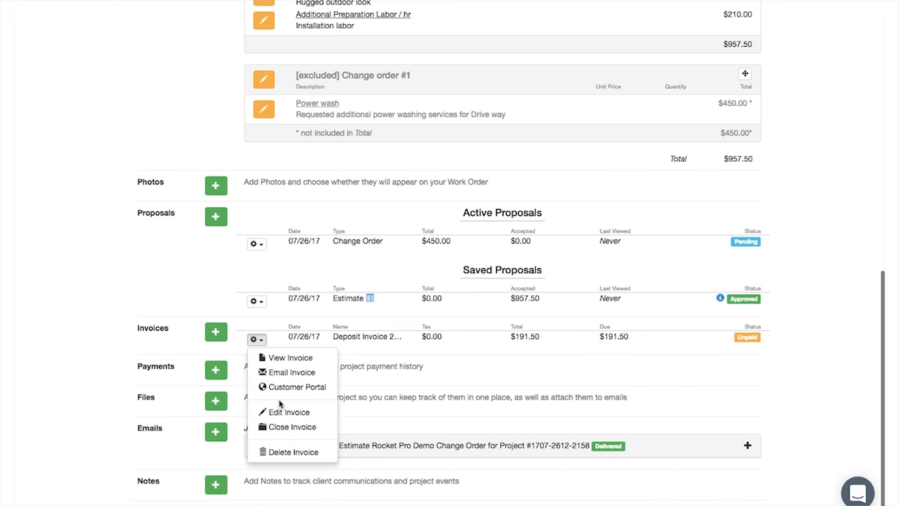
{"action": "left_click", "coordinate": [286, 373]}
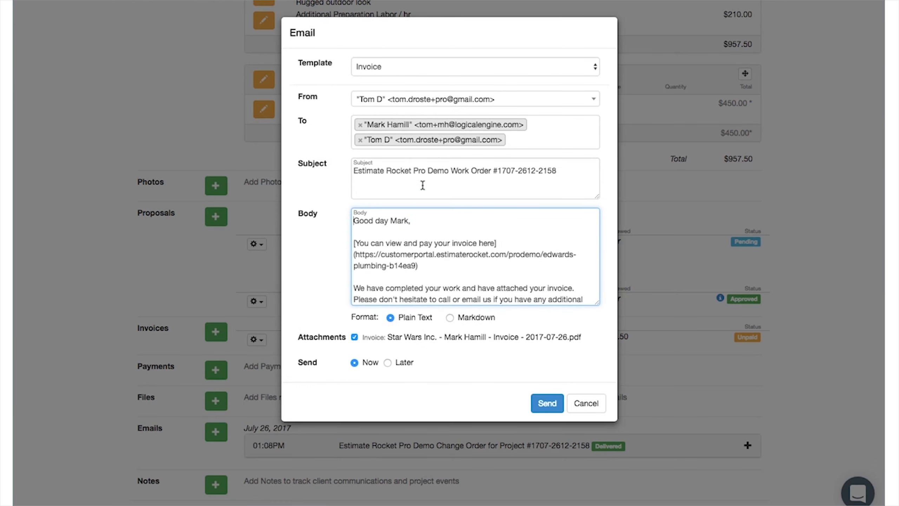
{"action": "left_click", "coordinate": [413, 69]}
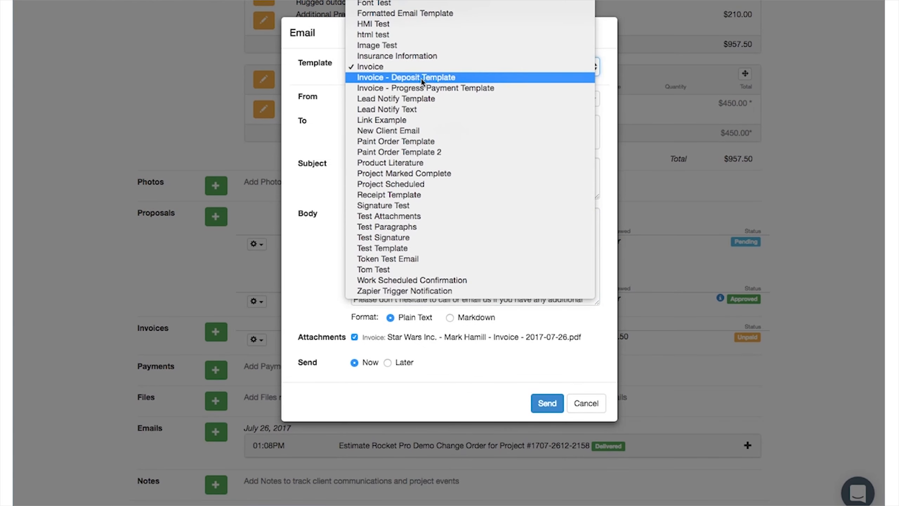
{"action": "left_click", "coordinate": [421, 81]}
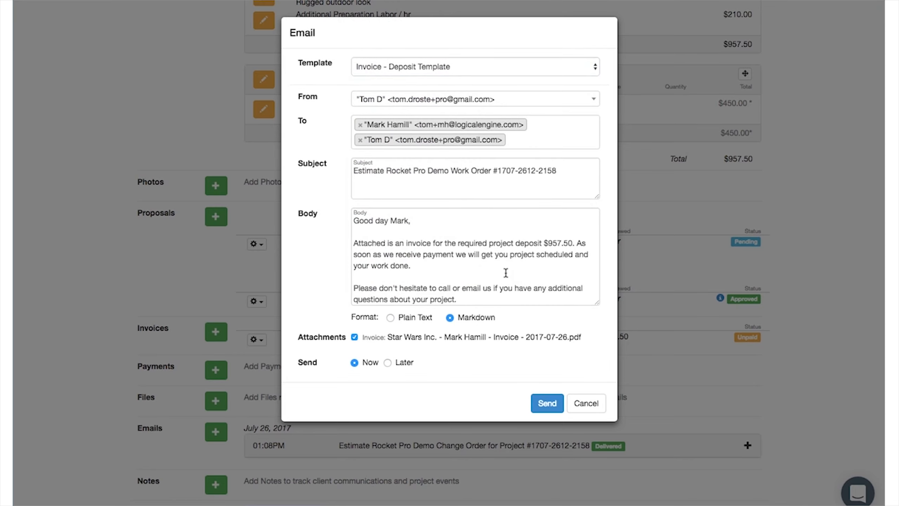
{"action": "scroll", "coordinate": [498, 275], "scroll_direction": "down", "scroll_amount": 2}
{"action": "scroll", "coordinate": [498, 276], "scroll_direction": "down", "scroll_amount": 5}
{"action": "scroll", "coordinate": [499, 275], "scroll_direction": "up", "scroll_amount": 8}
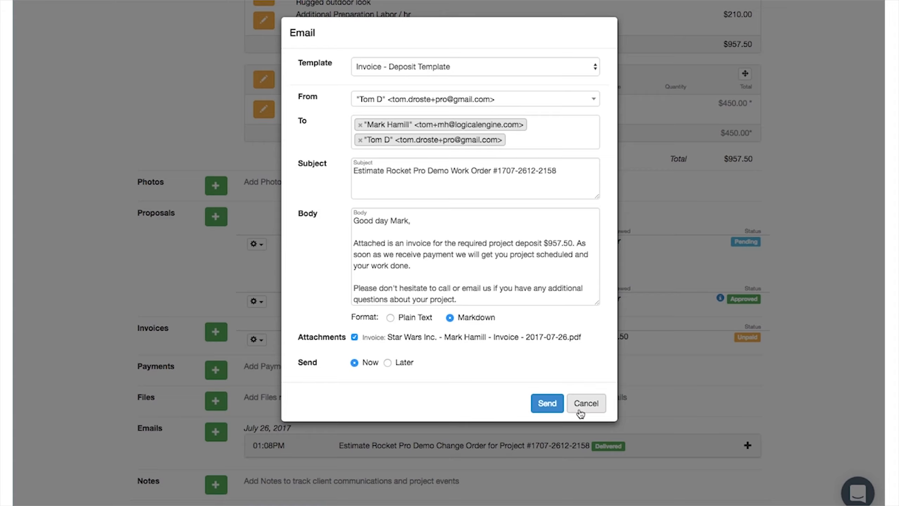
{"action": "left_click", "coordinate": [546, 406]}
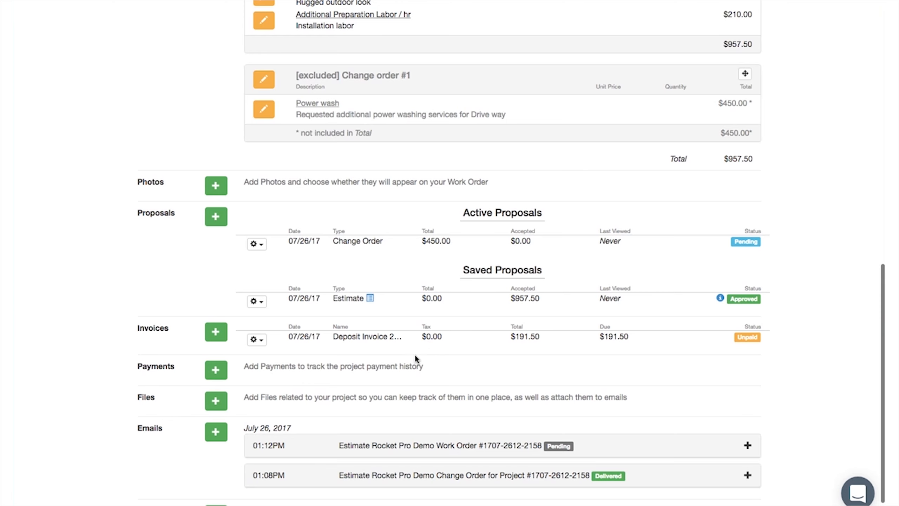
- Open the pending Change Order in the customer portal, agree to pay $450.00 and sign it with a hand-drawn signature
{"action": "scroll", "coordinate": [415, 354], "scroll_direction": "up", "scroll_amount": 4}
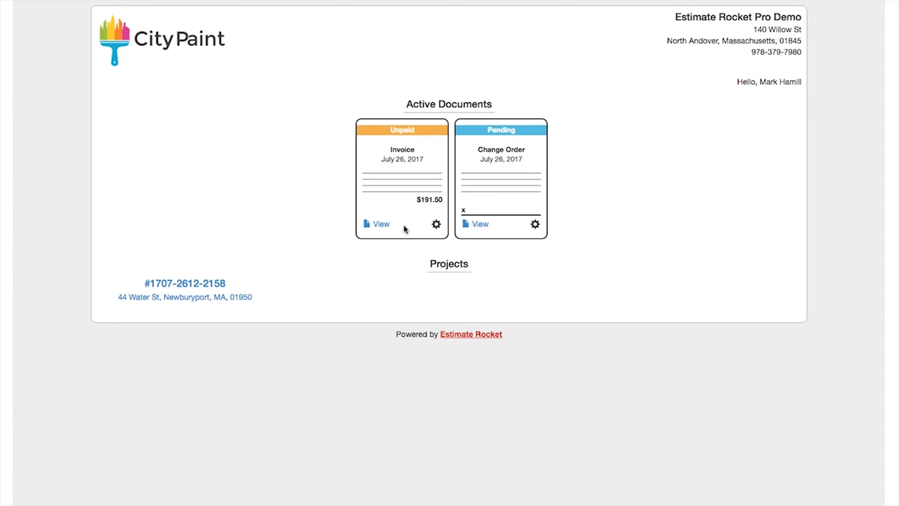
{"action": "left_click", "coordinate": [503, 185]}
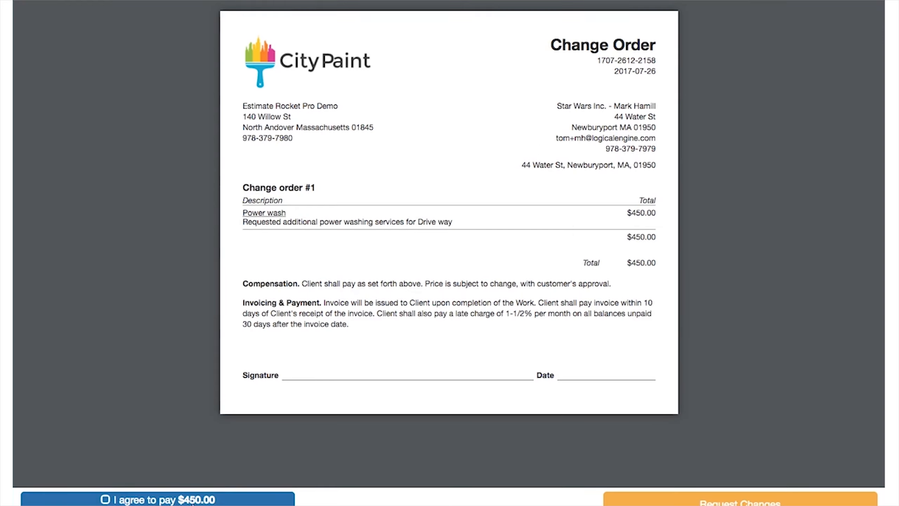
{"action": "left_click", "coordinate": [158, 499]}
{"action": "left_click", "coordinate": [697, 501]}
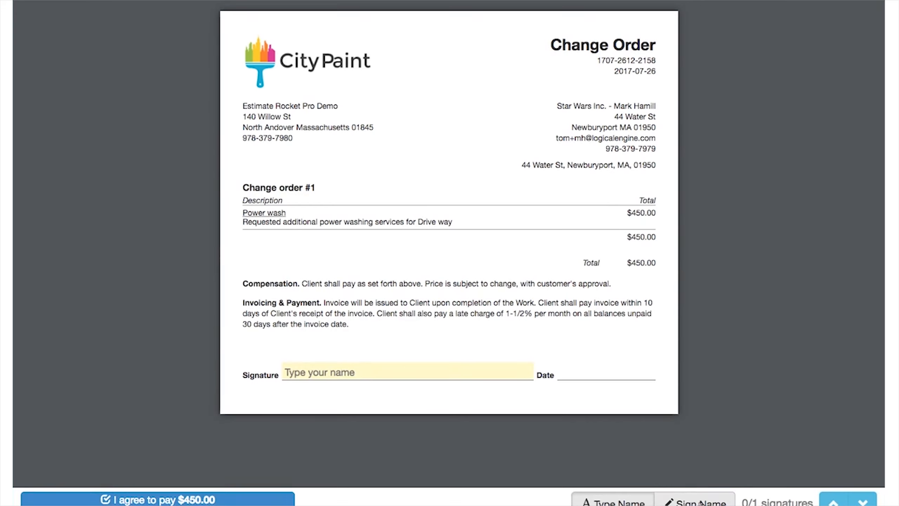
{"action": "mouse_move", "coordinate": [304, 349]}
{"action": "left_mouse_down"}
{"action": "mouse_move", "coordinate": [316, 373]}
{"action": "mouse_move", "coordinate": [380, 368]}
{"action": "mouse_move", "coordinate": [374, 363]}
{"action": "mouse_move", "coordinate": [441, 349]}
{"action": "mouse_move", "coordinate": [489, 361]}
{"action": "left_mouse_up"}
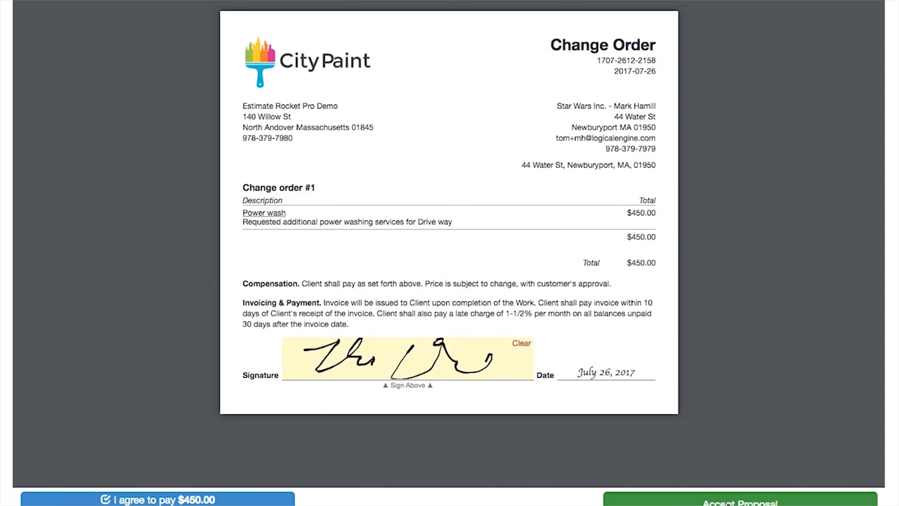
- Accept the signed Change Order proposal without adding comments
{"action": "left_click", "coordinate": [744, 500]}
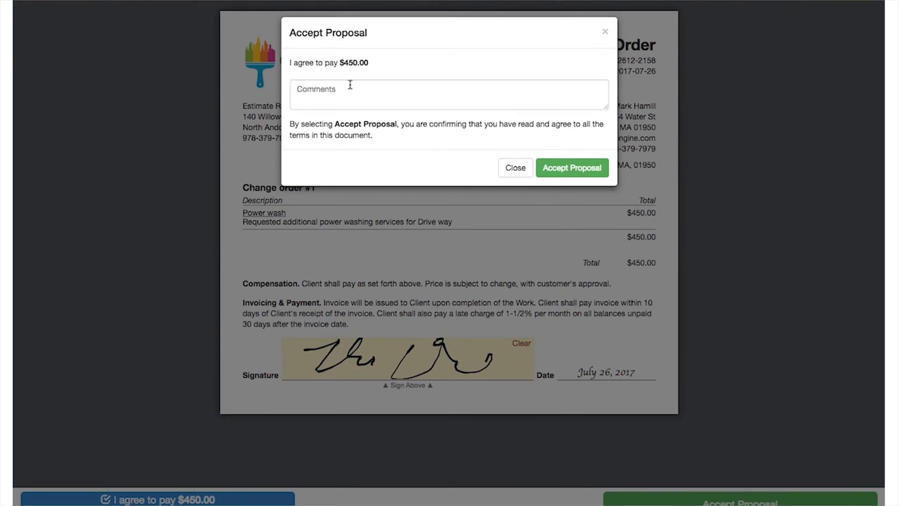
{"action": "left_click", "coordinate": [580, 173]}
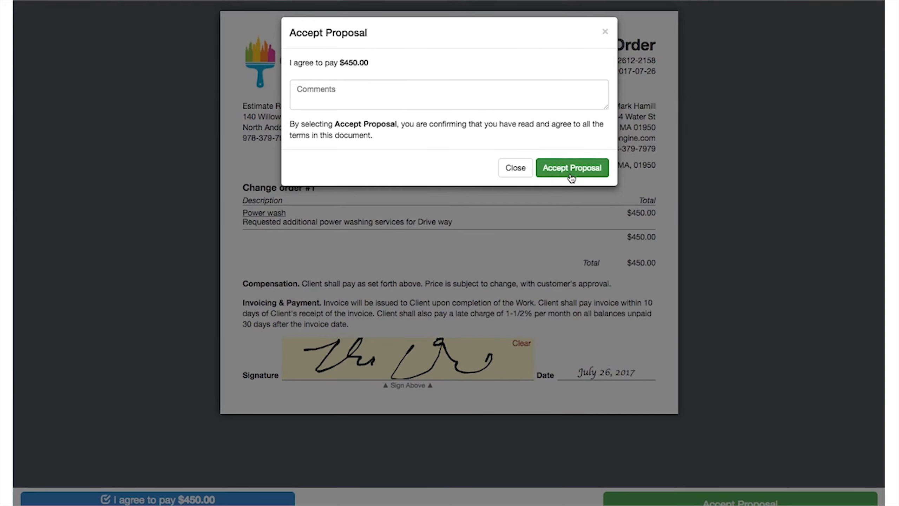
{"action": "left_click", "coordinate": [572, 168]}
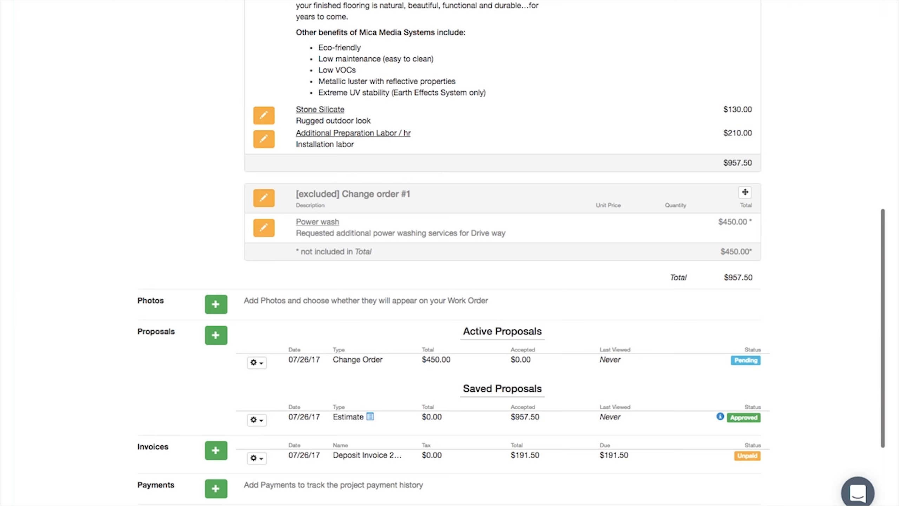
- Check the signature info of the approved Change Order and the approved Estimate under the saved proposals
{"action": "scroll", "coordinate": [106, 216], "scroll_direction": "down", "scroll_amount": 3}
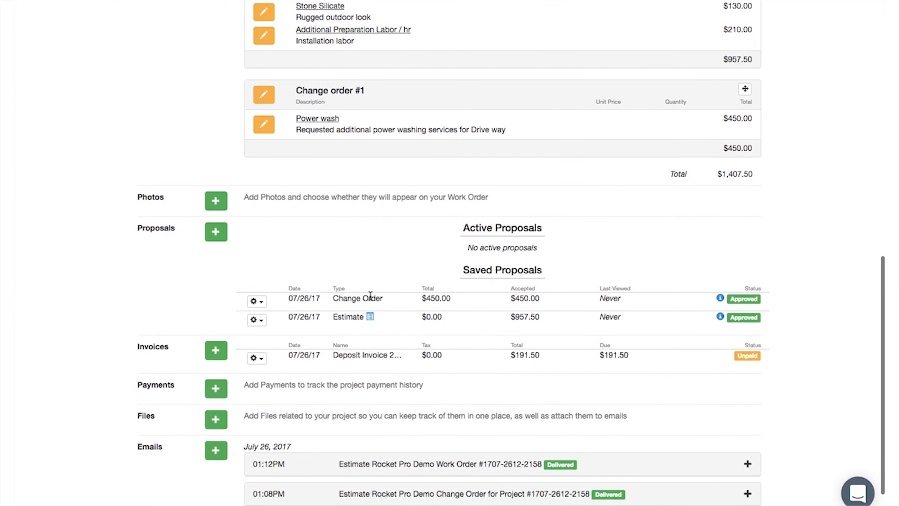
{"action": "left_click", "coordinate": [720, 298]}
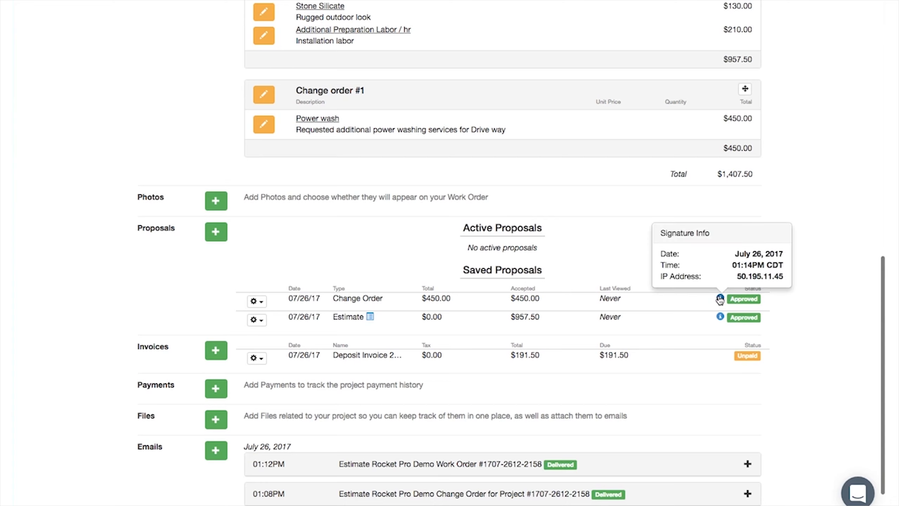
{"action": "left_click", "coordinate": [721, 318]}
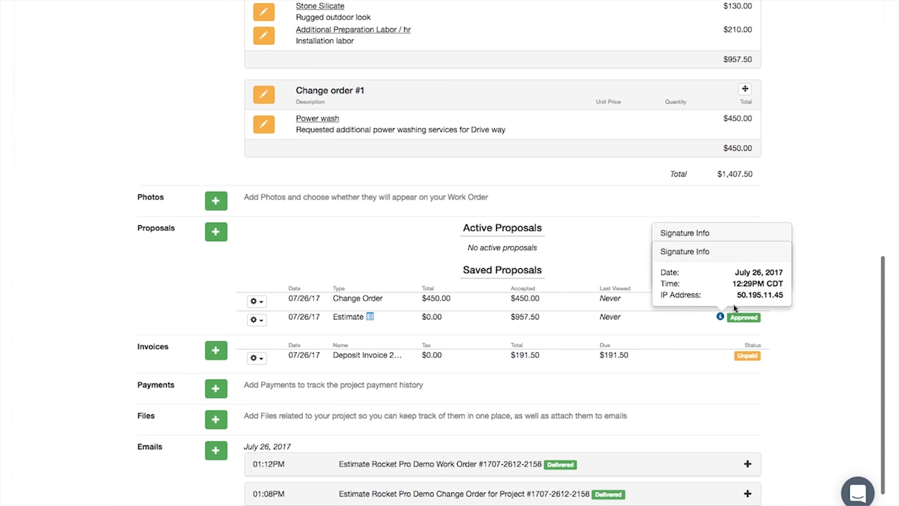
{"action": "left_click", "coordinate": [720, 318]}
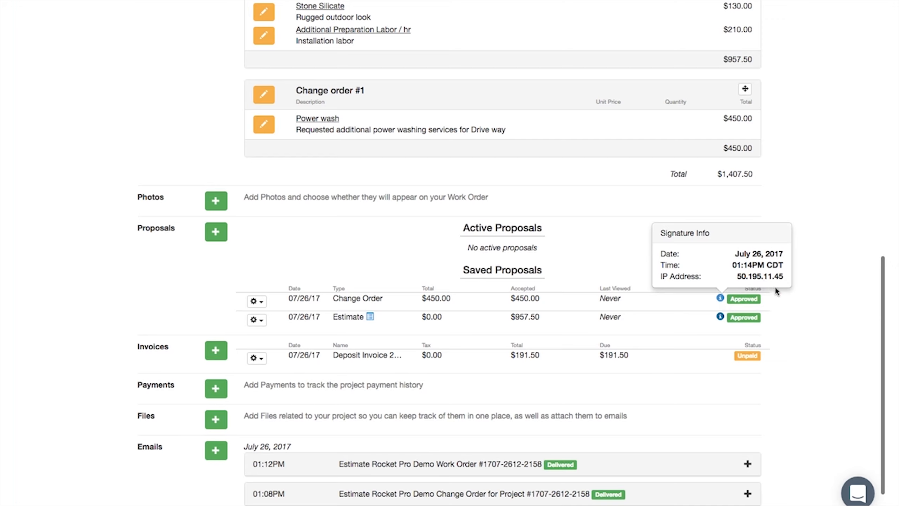
{"action": "left_click", "coordinate": [720, 300]}
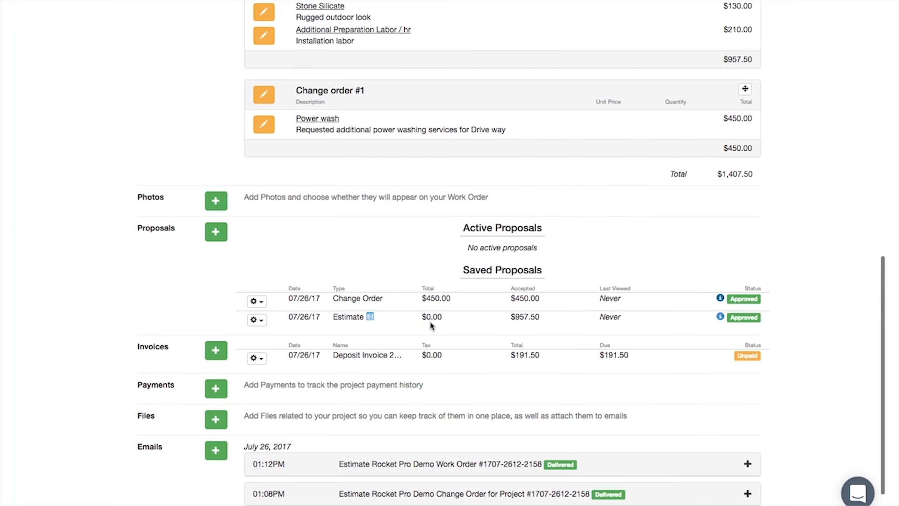
- Record and save a payment of $191.50 against "Deposit Invoice 20%", dated 07/26/2017, with the reference "ck 288282"
{"action": "left_click", "coordinate": [216, 390]}
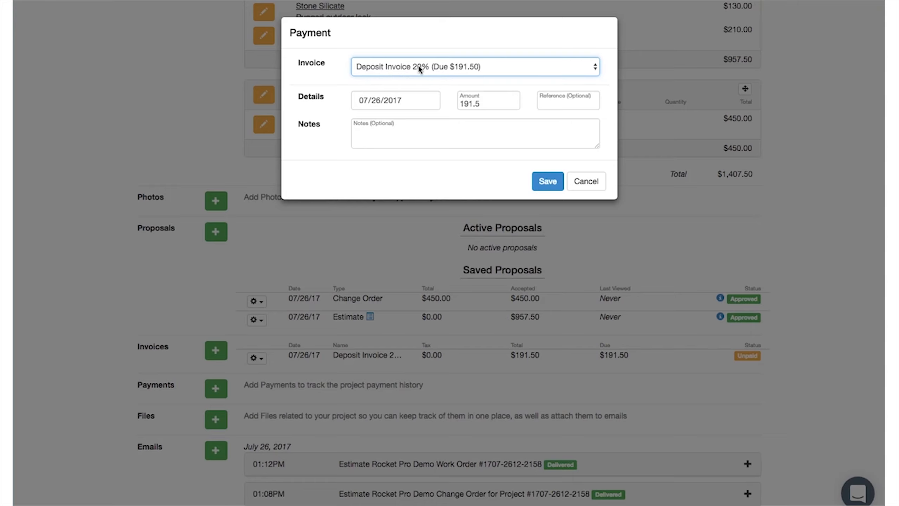
{"action": "left_click", "coordinate": [594, 67]}
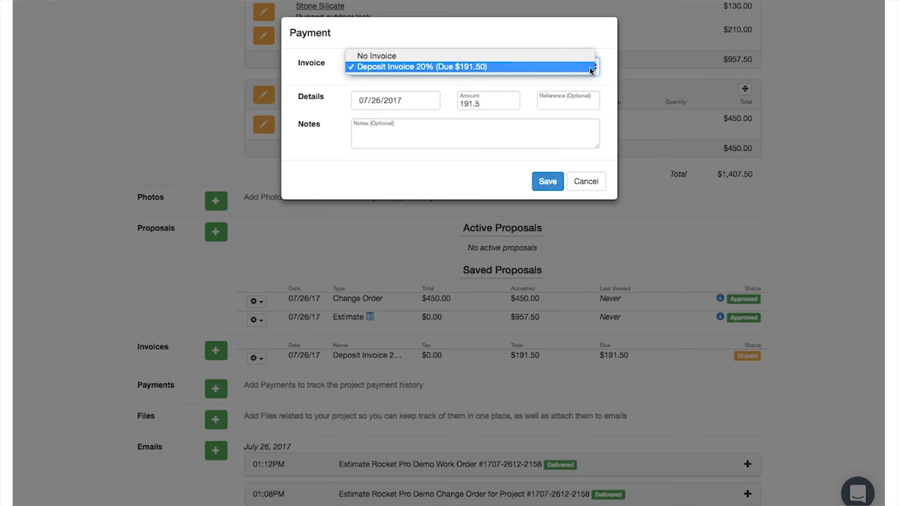
{"action": "left_click", "coordinate": [589, 69]}
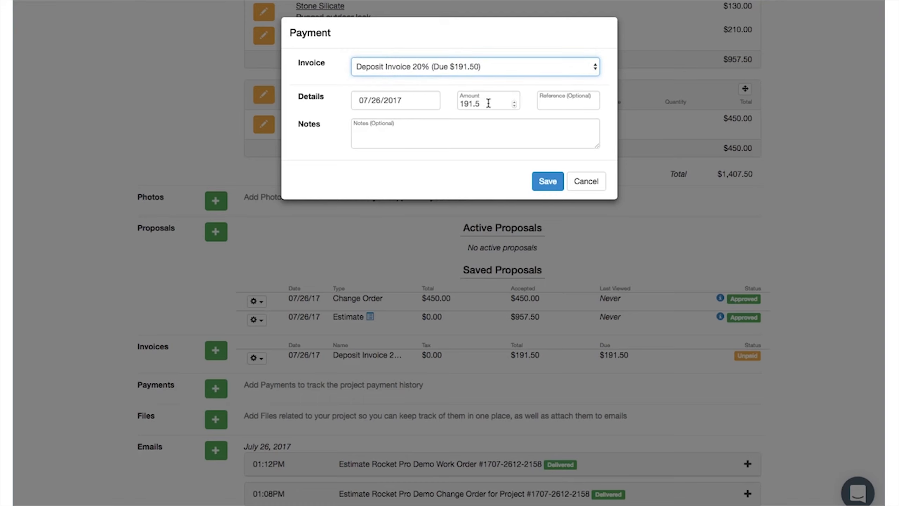
{"action": "left_click", "coordinate": [553, 104]}
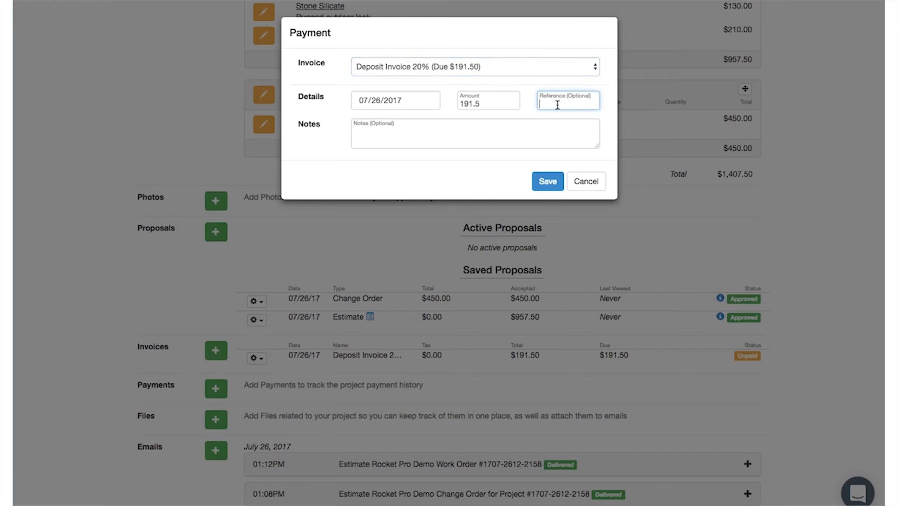
{"action": "type", "text": "ck 288282"}
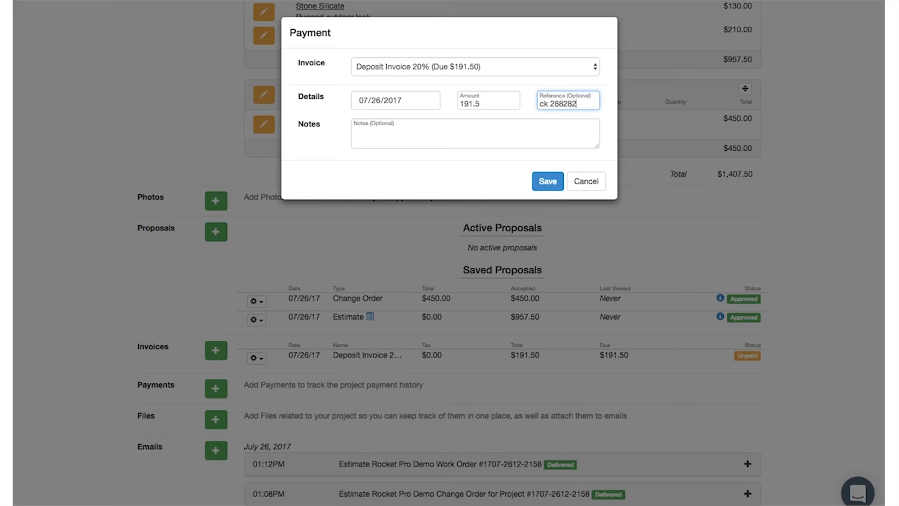
{"action": "left_click", "coordinate": [547, 182]}
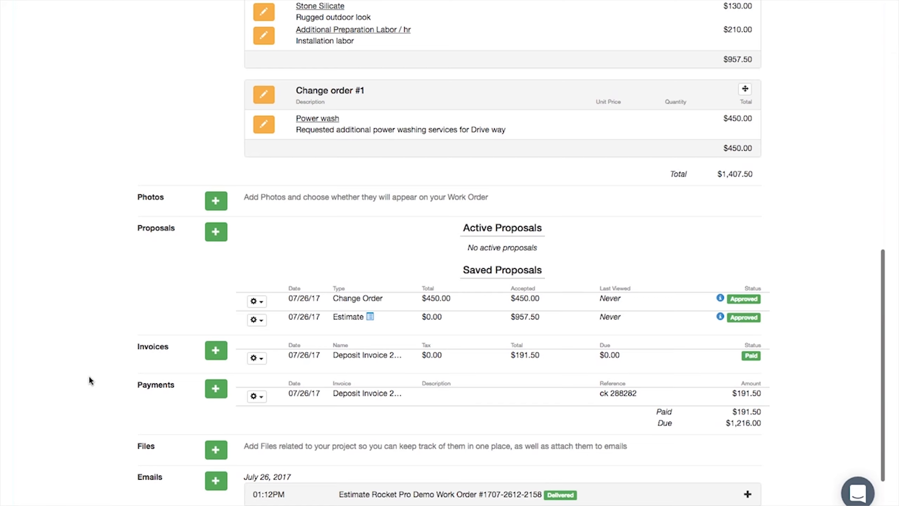
- Start a new invoice named "Progress Invoice 50%" with the description "Completed 50% of work per contract."
{"action": "left_click", "coordinate": [221, 354]}
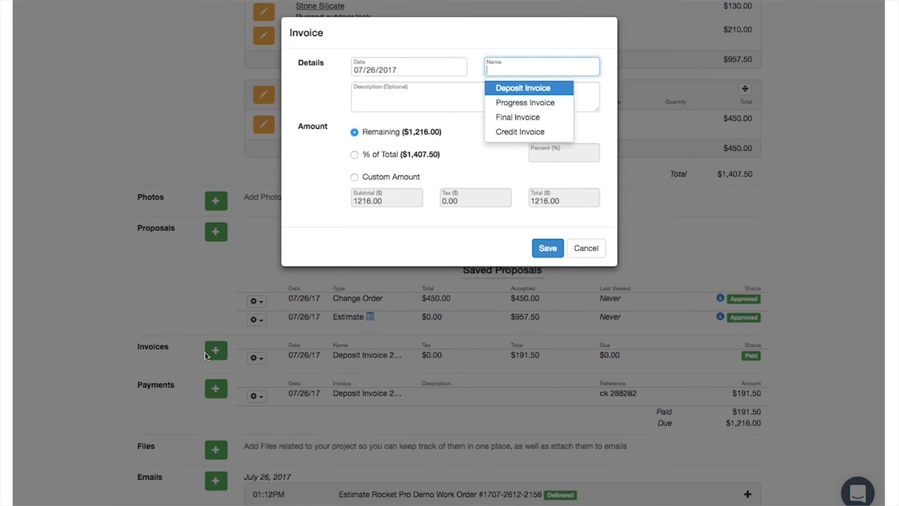
{"action": "left_click", "coordinate": [528, 108]}
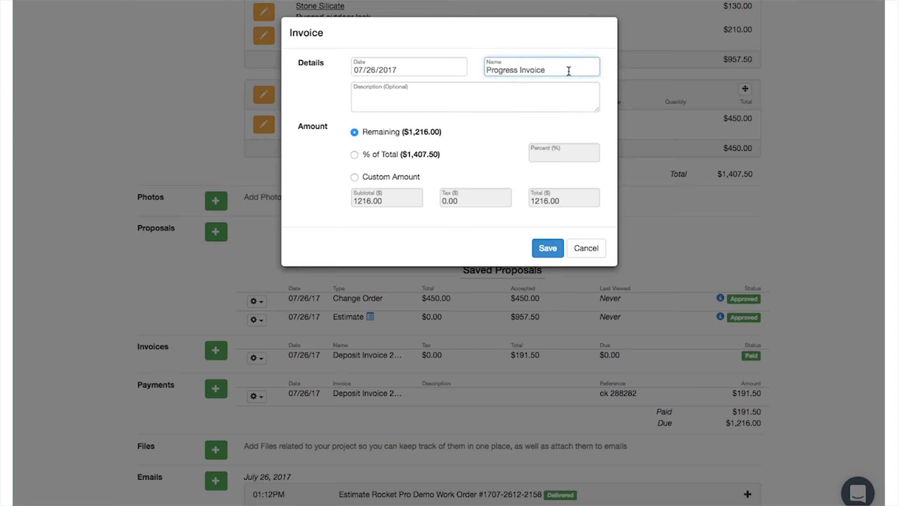
{"action": "type", "text": "50%"}
{"action": "left_click", "coordinate": [418, 96]}
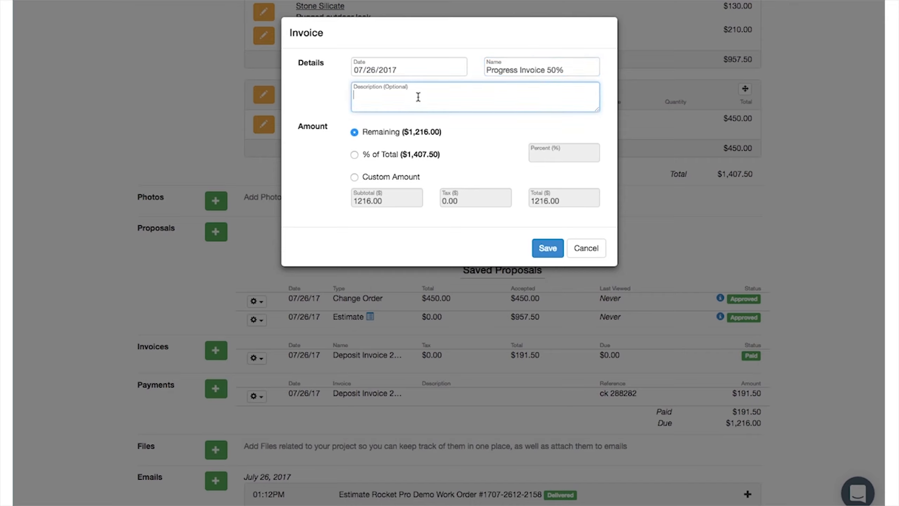
{"action": "type", "text": "Compelete"}
{"action": "key", "text": "BackSpace"}
{"action": "key", "text": "BackSpace"}
{"action": "key", "text": "BackSpace"}
{"action": "key", "text": "BackSpace"}
{"action": "key", "text": "BackSpace"}
{"action": "key", "text": "BackSpace"}
{"action": "type", "text": "leted 50% pl"}
{"action": "key", "text": "BackSpace"}
{"action": "key", "text": "BackSpace"}
{"action": "type", "text": "of work p"}
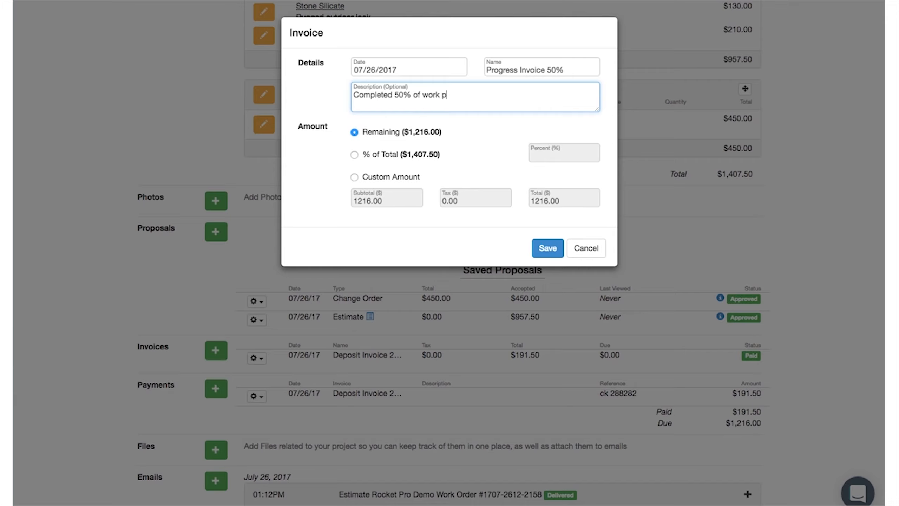
{"action": "type", "text": "er contract."}
- Set the progress invoice amount to 50% of the total and save the invoice
{"action": "left_click", "coordinate": [354, 156]}
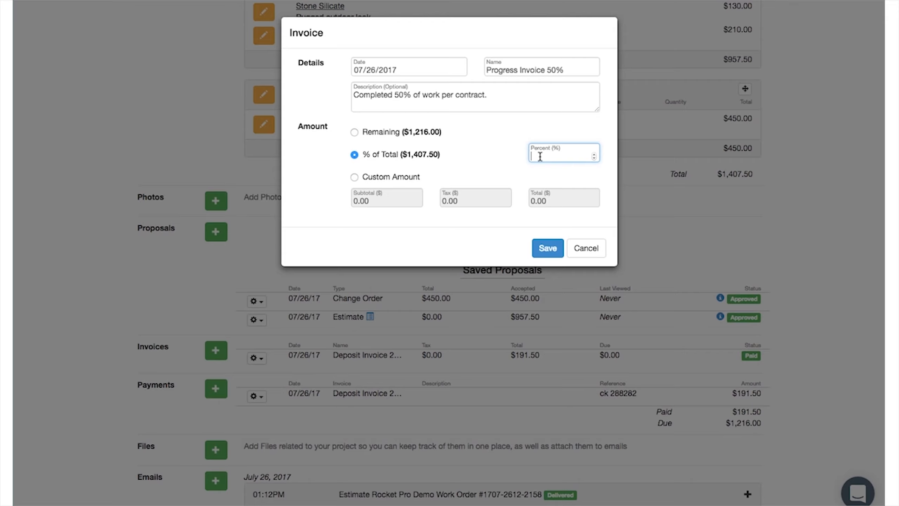
{"action": "type", "text": "50"}
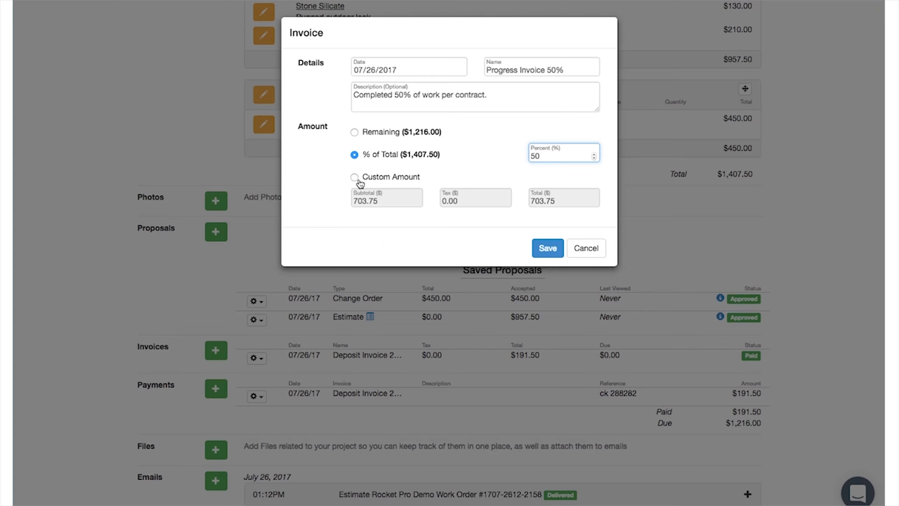
{"action": "left_click", "coordinate": [544, 249]}
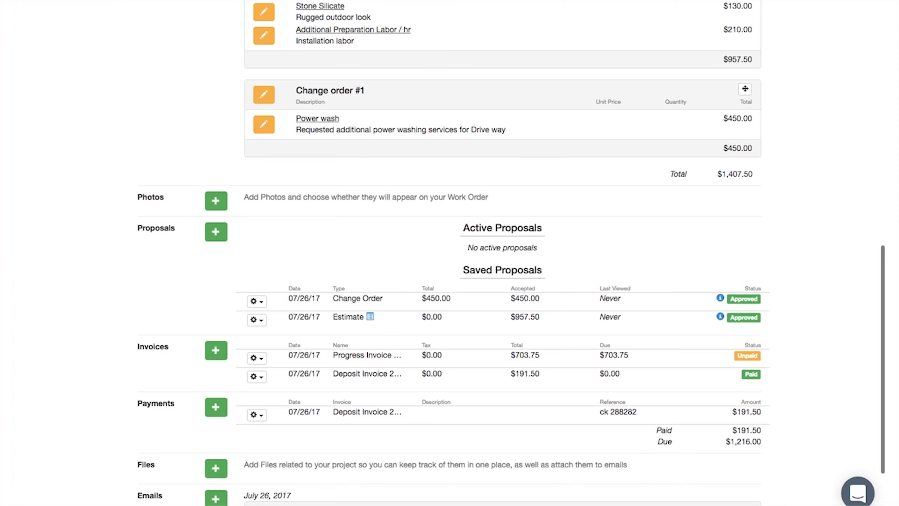
- Email the progress invoice to the client only, using the "Invoice - Progress Payment Template" with the invoice PDF attached, and send it now
{"action": "key", "text": "ctrl+Tab"}
{"action": "left_click", "coordinate": [255, 359]}
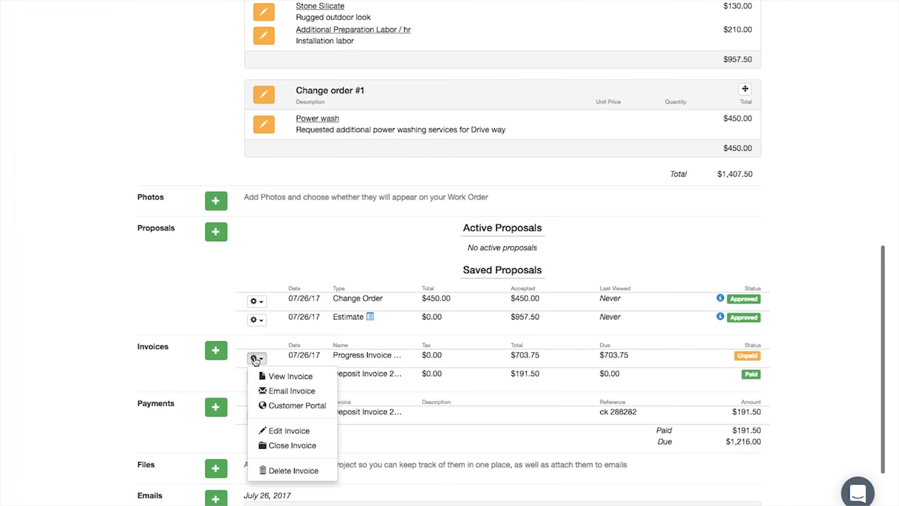
{"action": "left_click", "coordinate": [286, 391]}
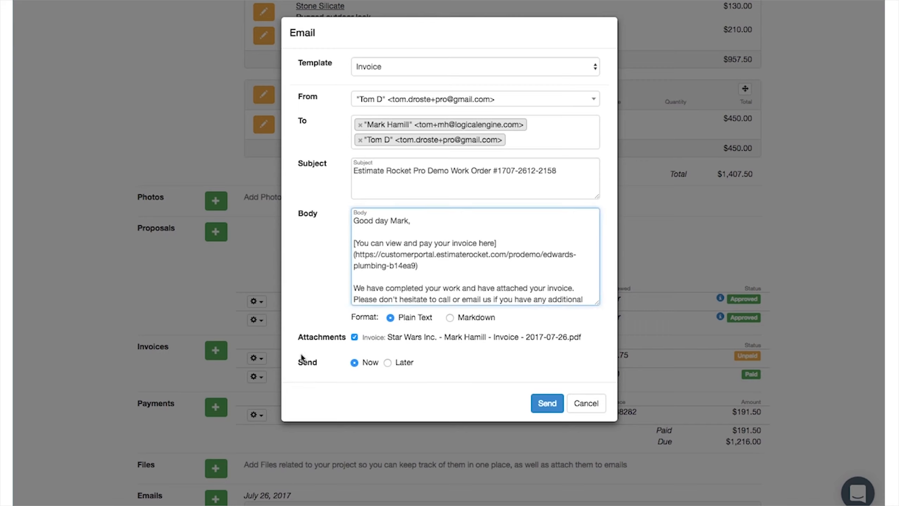
{"action": "left_click", "coordinate": [360, 140]}
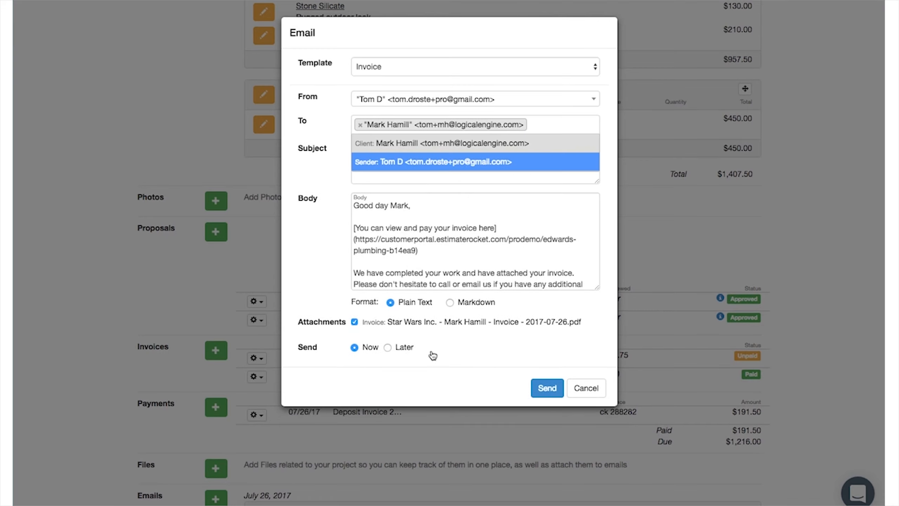
{"action": "left_click", "coordinate": [461, 254]}
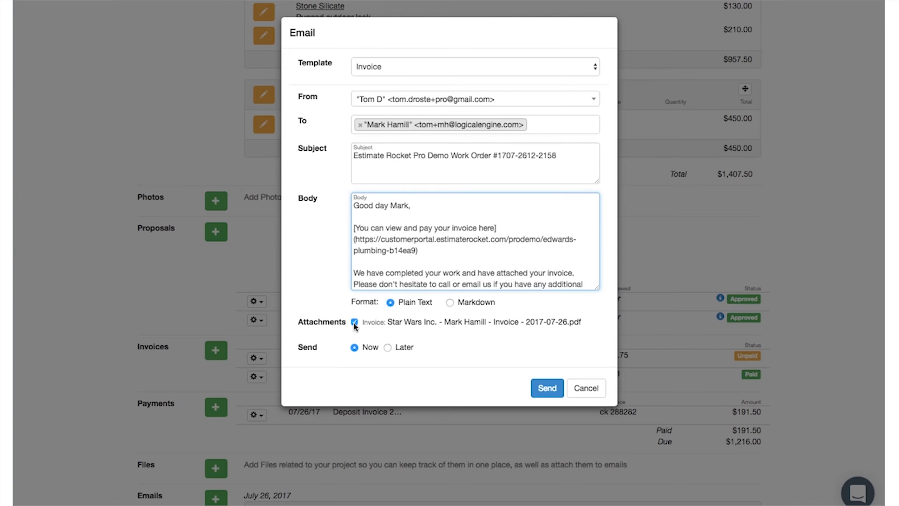
{"action": "left_click", "coordinate": [355, 321]}
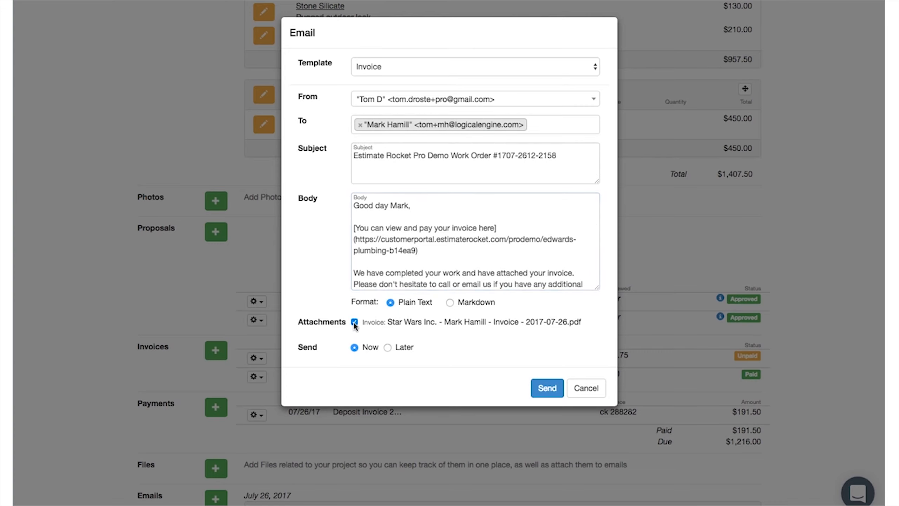
{"action": "left_click", "coordinate": [482, 66]}
{"action": "left_click", "coordinate": [423, 87]}
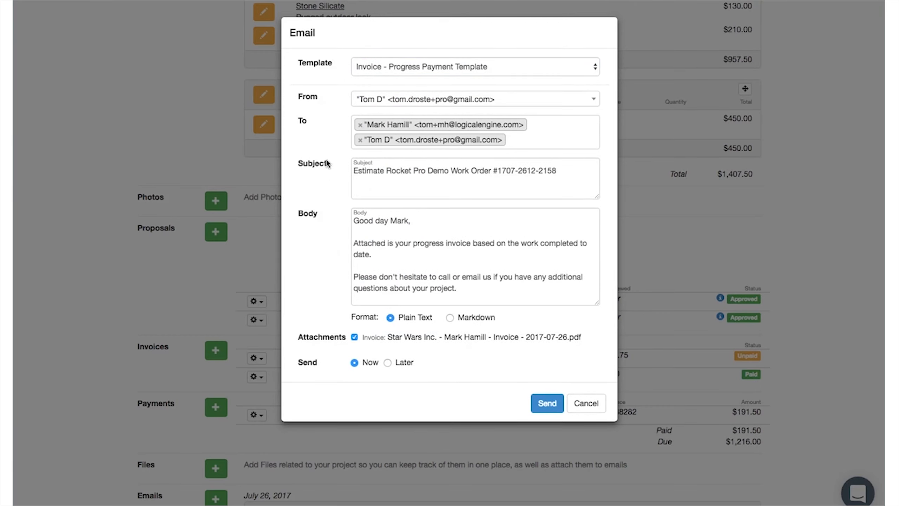
{"action": "left_click", "coordinate": [360, 140]}
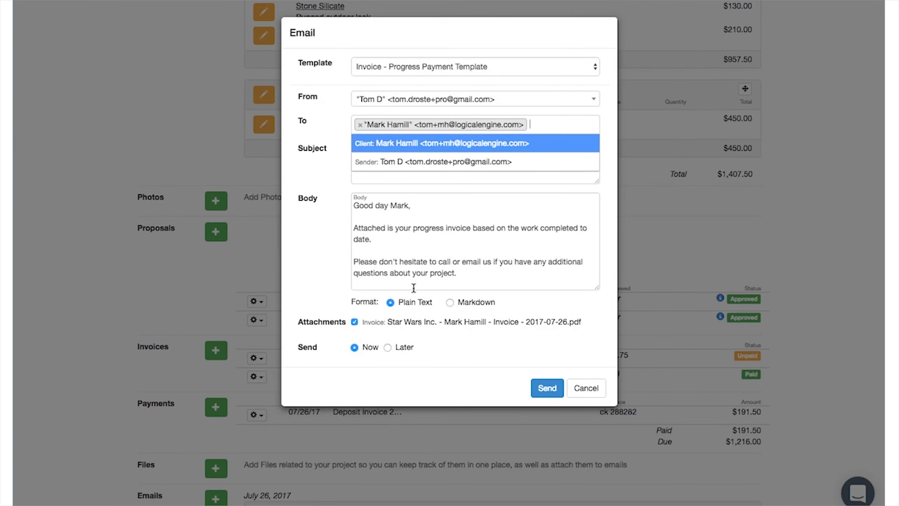
{"action": "left_click", "coordinate": [549, 388]}
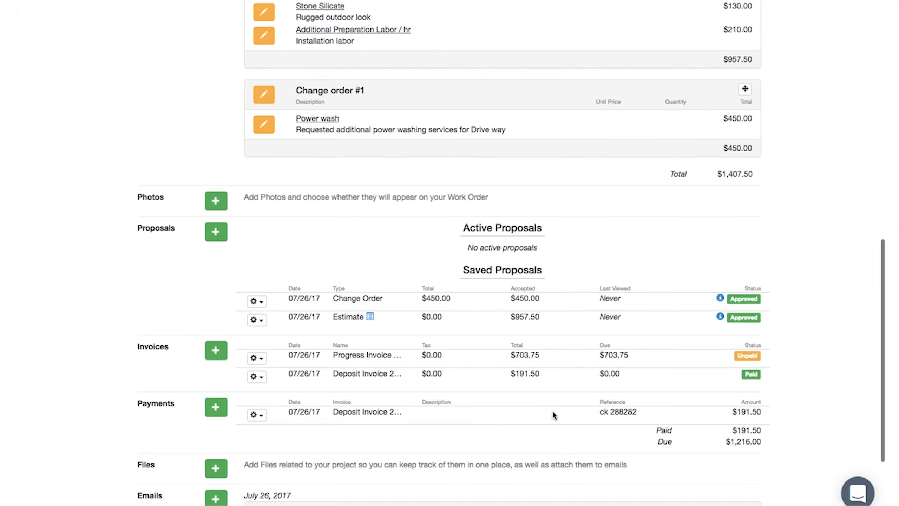
- Complete the work order and mark the project's invoice as sent, both dated 07/26/2017 with the default assignees and no notes
{"action": "scroll", "coordinate": [553, 414], "scroll_direction": "up", "scroll_amount": 15}
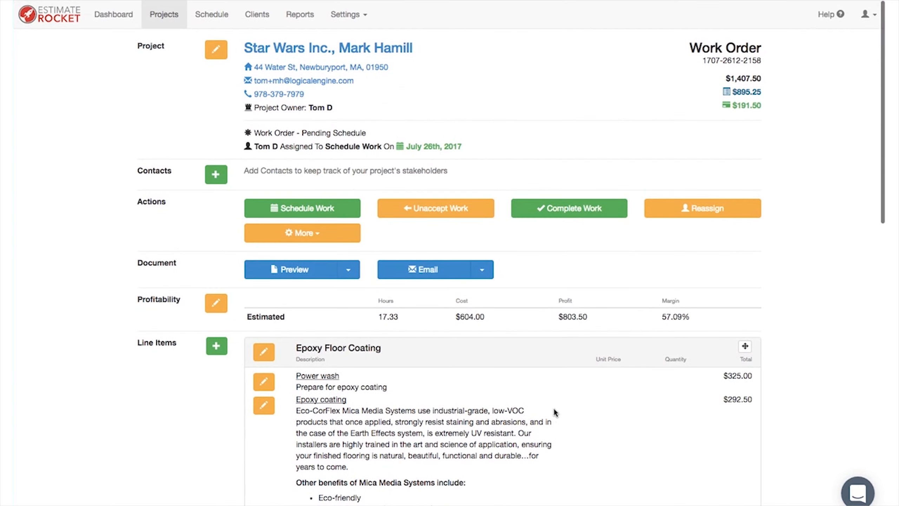
{"action": "left_click", "coordinate": [570, 209]}
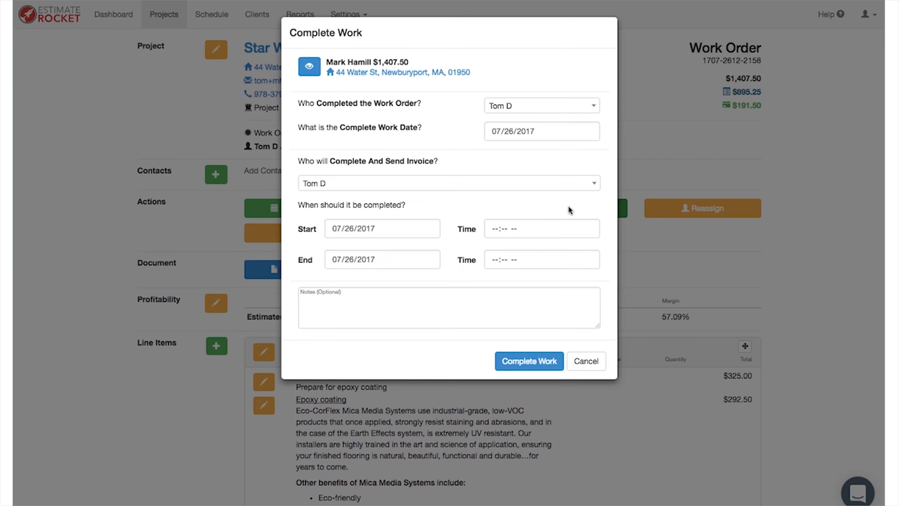
{"action": "left_click", "coordinate": [527, 363]}
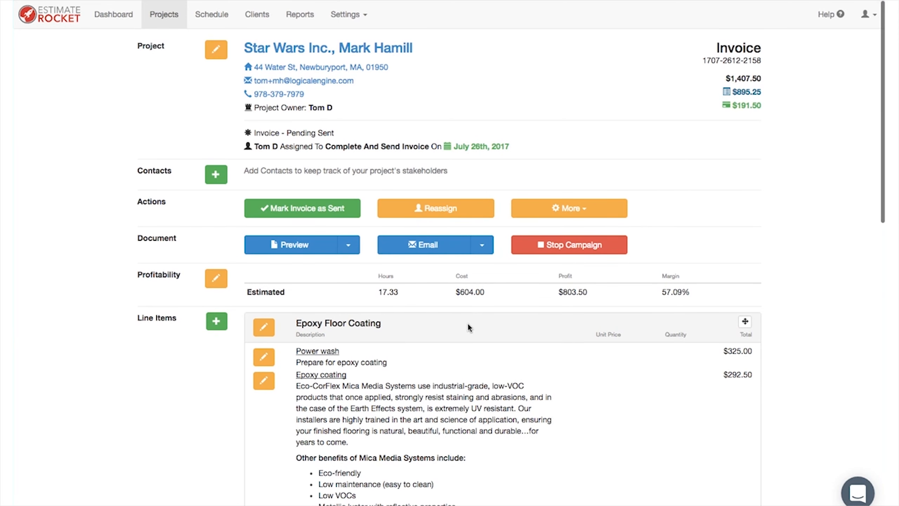
{"action": "left_click", "coordinate": [301, 211]}
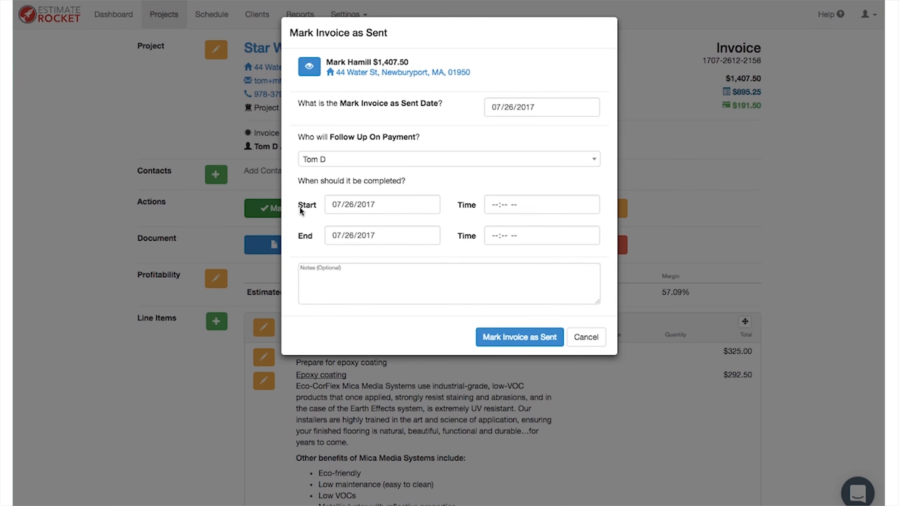
{"action": "left_click", "coordinate": [512, 337]}
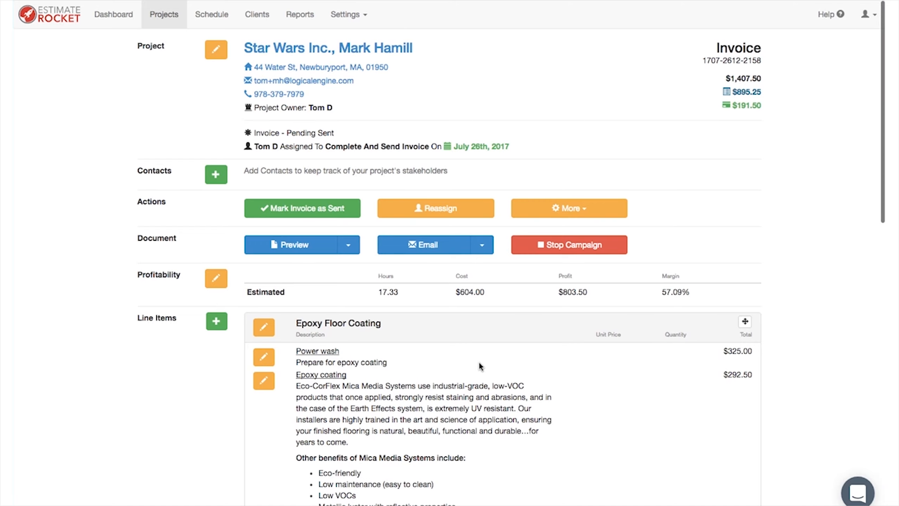
- Review the project's proposals, invoices, payments and sent emails
{"action": "scroll", "coordinate": [496, 355], "scroll_direction": "down", "scroll_amount": 15}
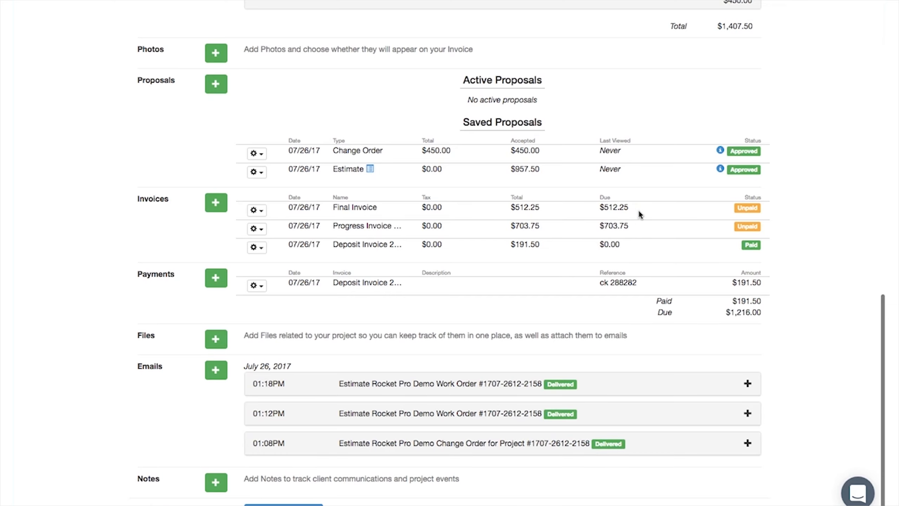
{"action": "scroll", "coordinate": [640, 216], "scroll_direction": "up", "scroll_amount": 1}
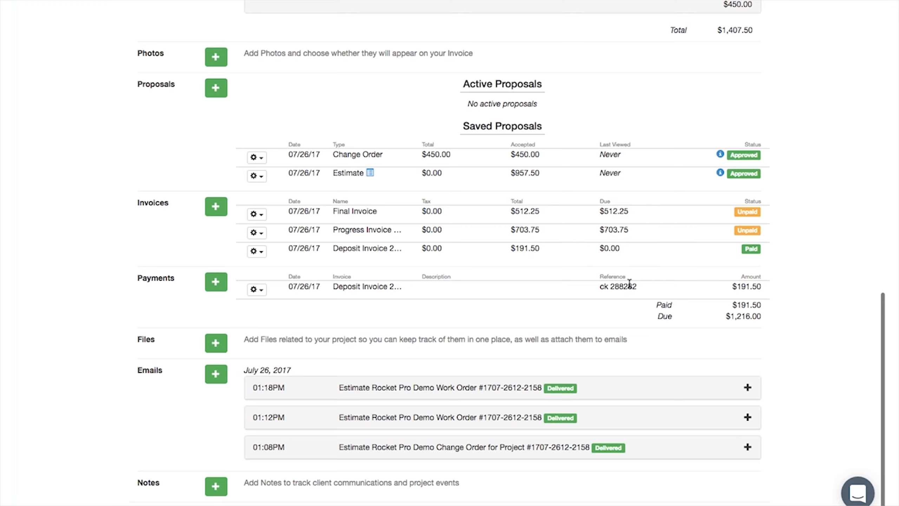
{"action": "scroll", "coordinate": [630, 284], "scroll_direction": "up", "scroll_amount": 5}
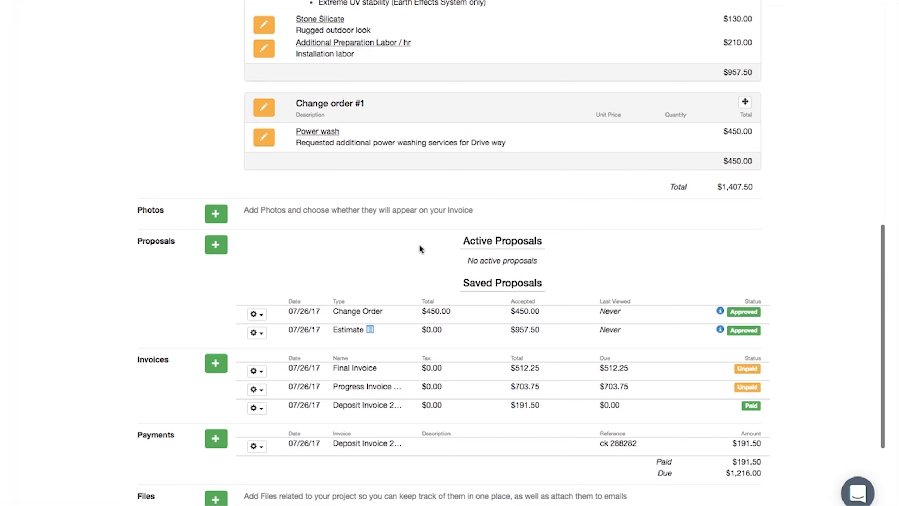
{"action": "scroll", "coordinate": [418, 253], "scroll_direction": "up", "scroll_amount": 2}
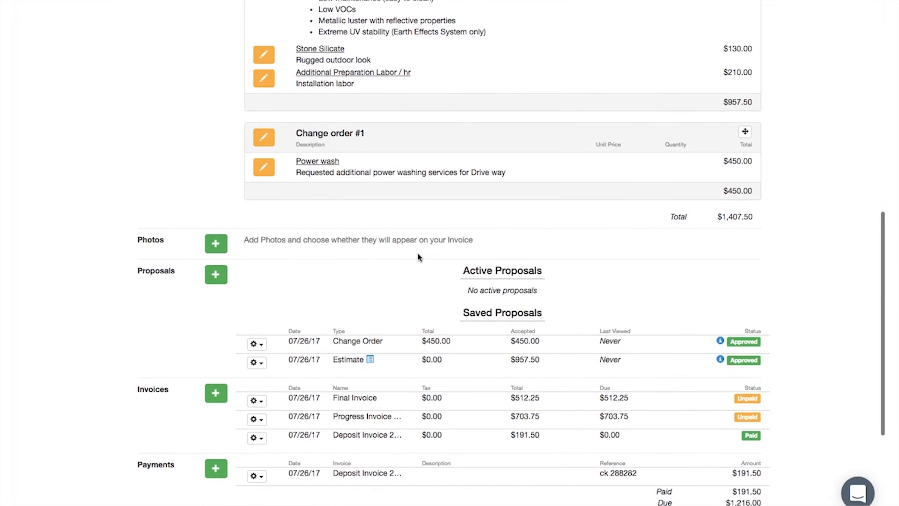
- Record a payment of 703.75 dated 07/26/2017 against the 50% progress invoice with the reference "ck 2222"
{"action": "scroll", "coordinate": [418, 252], "scroll_direction": "down", "scroll_amount": 5}
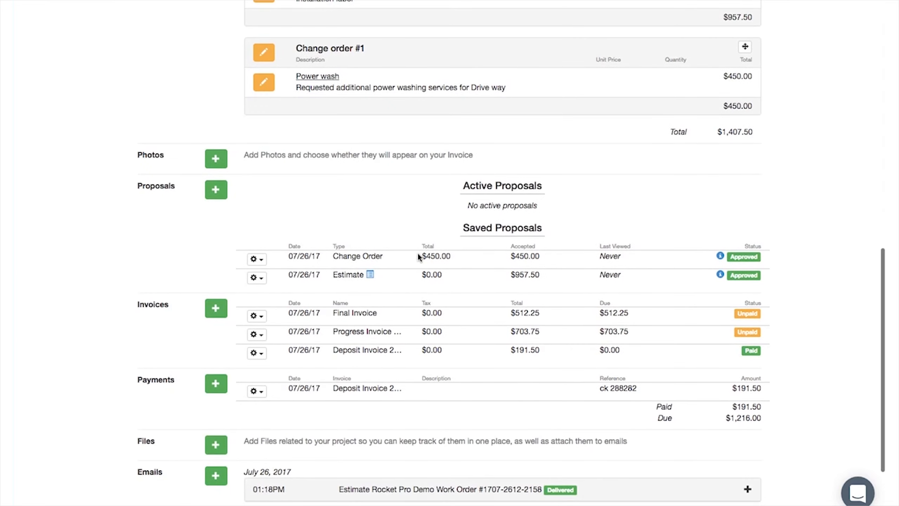
{"action": "left_click", "coordinate": [219, 388]}
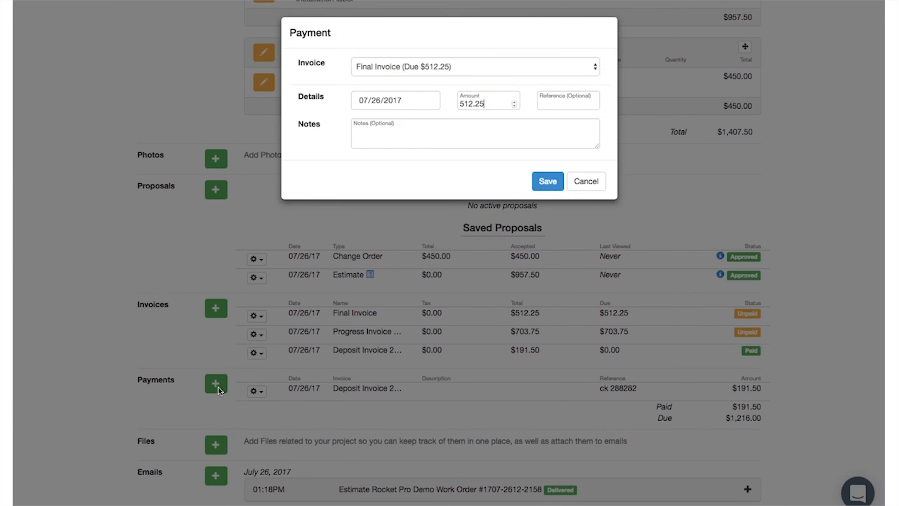
{"action": "left_click", "coordinate": [442, 72]}
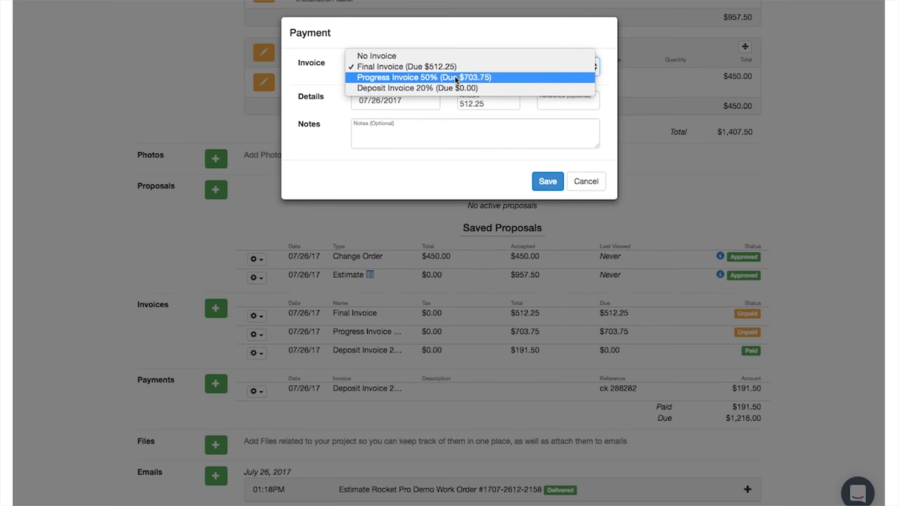
{"action": "left_click", "coordinate": [455, 76]}
{"action": "left_click", "coordinate": [548, 104]}
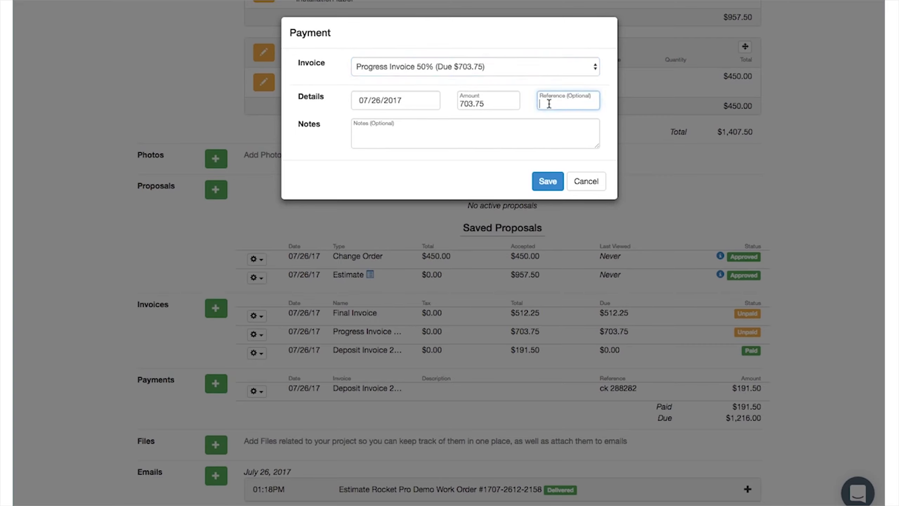
{"action": "type", "text": "ck 2222"}
{"action": "key", "text": "Return"}
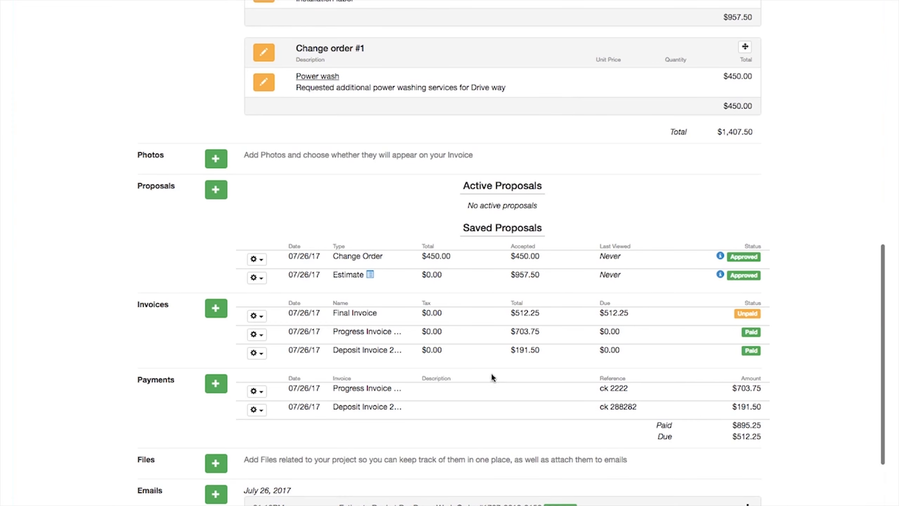
- Record a payment of 512.25 dated 07/26/2017 against the final invoice with the reference "ck 2222"
{"action": "left_click", "coordinate": [216, 383]}
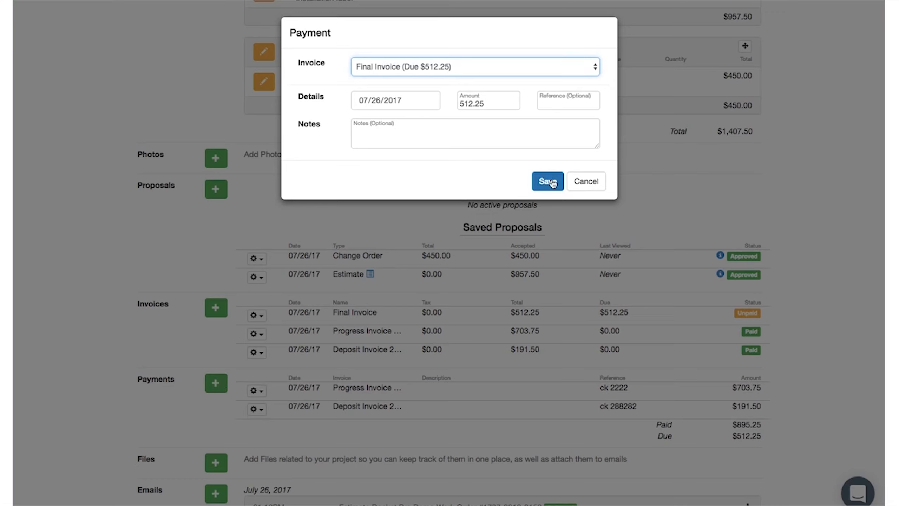
{"action": "left_click", "coordinate": [551, 102]}
{"action": "type", "text": "ck 2"}
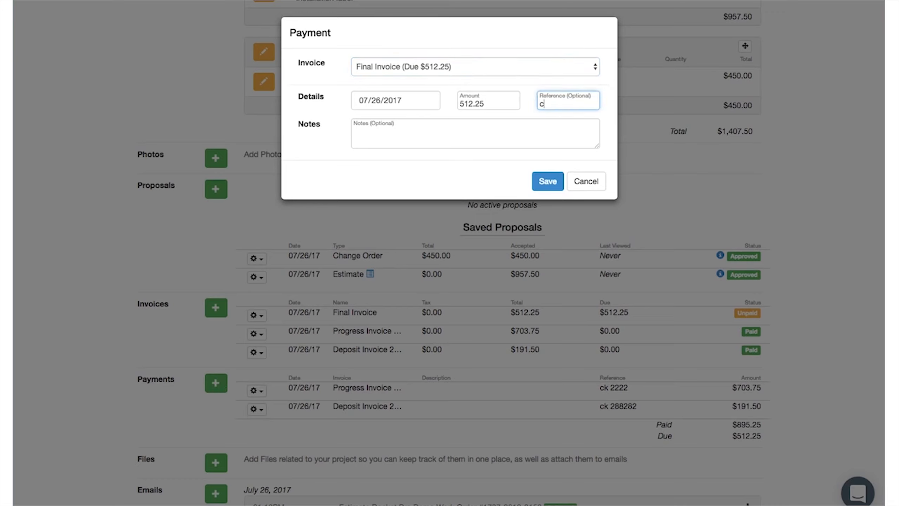
{"action": "type", "text": "222"}
{"action": "key", "text": "Return"}
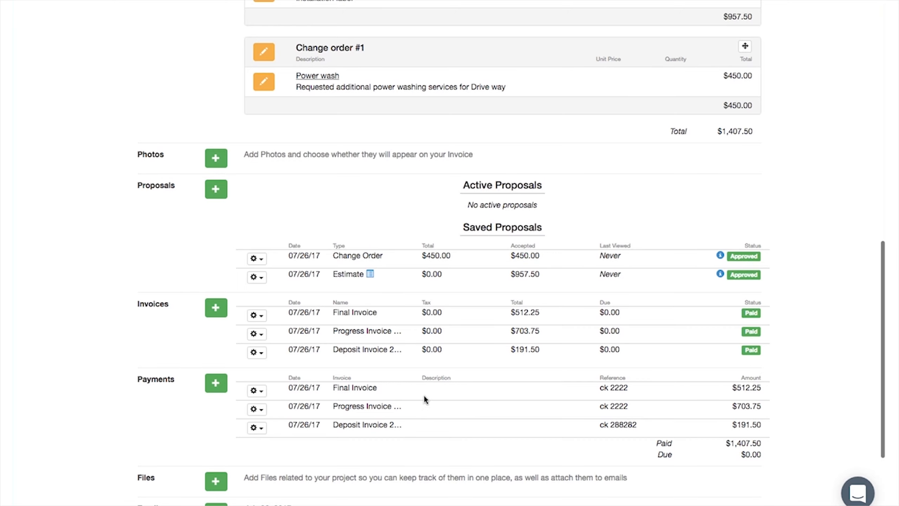
- Mark the Star Wars Inc. project as complete and accept that it can no longer be changed
{"action": "scroll", "coordinate": [471, 388], "scroll_direction": "up", "scroll_amount": 15}
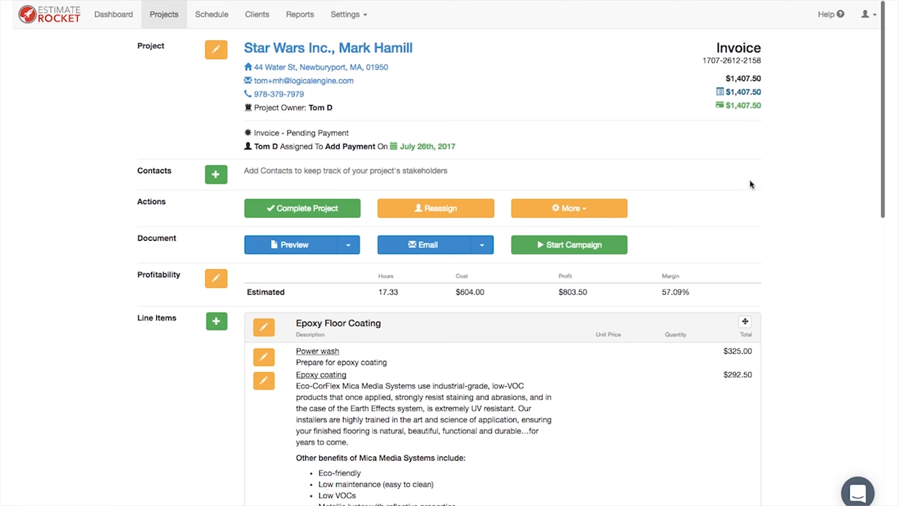
{"action": "left_click", "coordinate": [304, 209]}
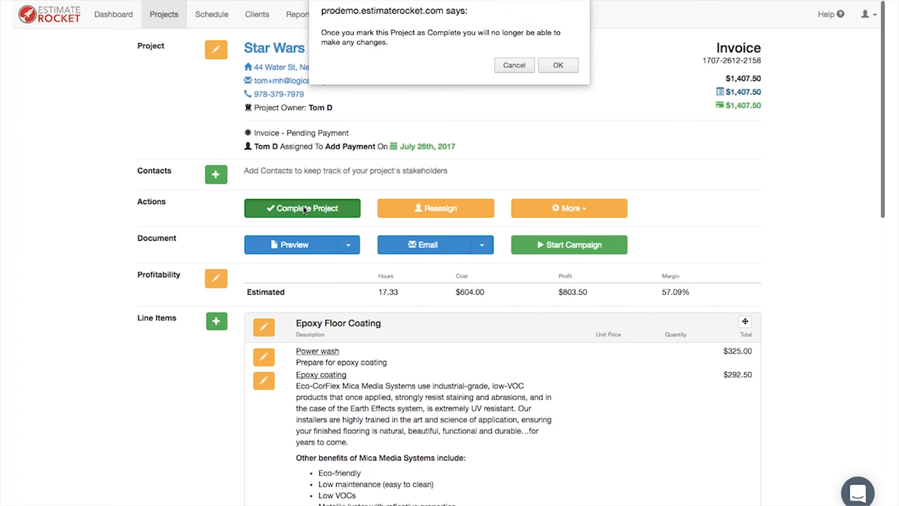
{"action": "left_click", "coordinate": [556, 68]}
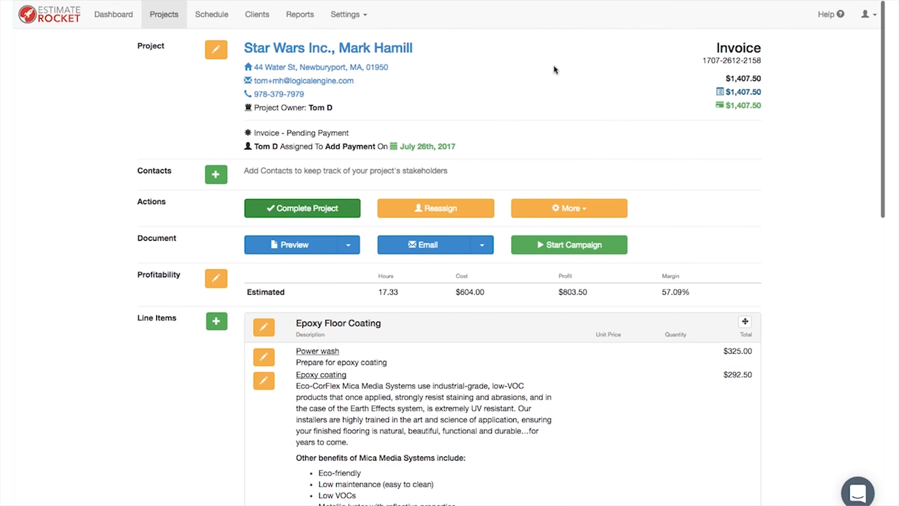